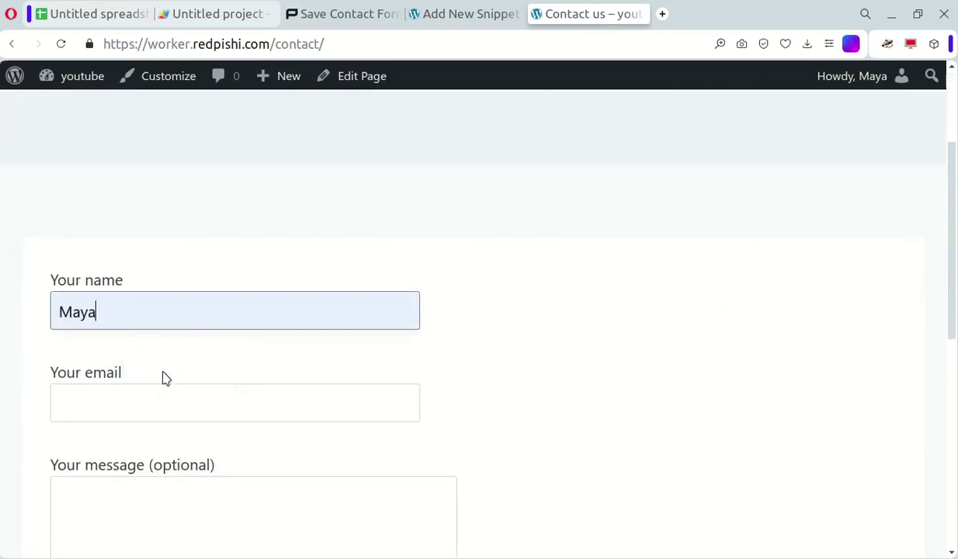
{"action": "left_click", "coordinate": [163, 404]}
{"action": "left_click", "coordinate": [163, 469]}
{"action": "scroll", "coordinate": [178, 394], "scroll_direction": "down", "scroll_amount": 2}
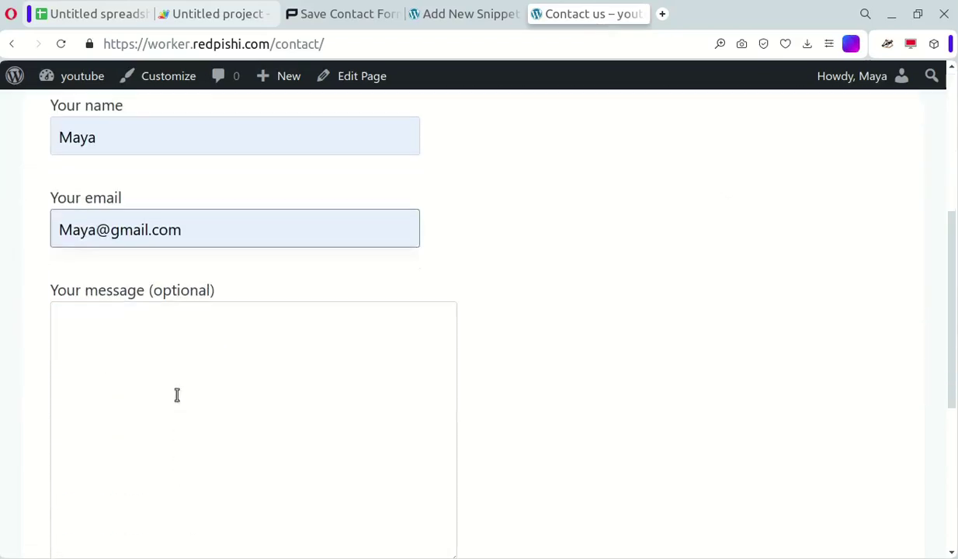
{"action": "left_click", "coordinate": [167, 372]}
{"action": "type", "text": "1111111111111111111111"}
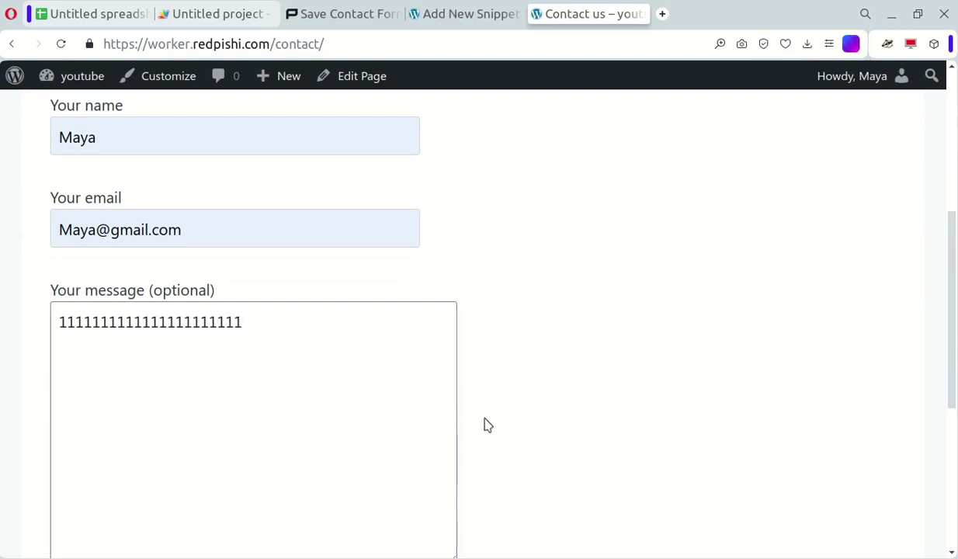
{"action": "scroll", "coordinate": [484, 424], "scroll_direction": "down", "scroll_amount": 3}
{"action": "left_click", "coordinate": [107, 367]}
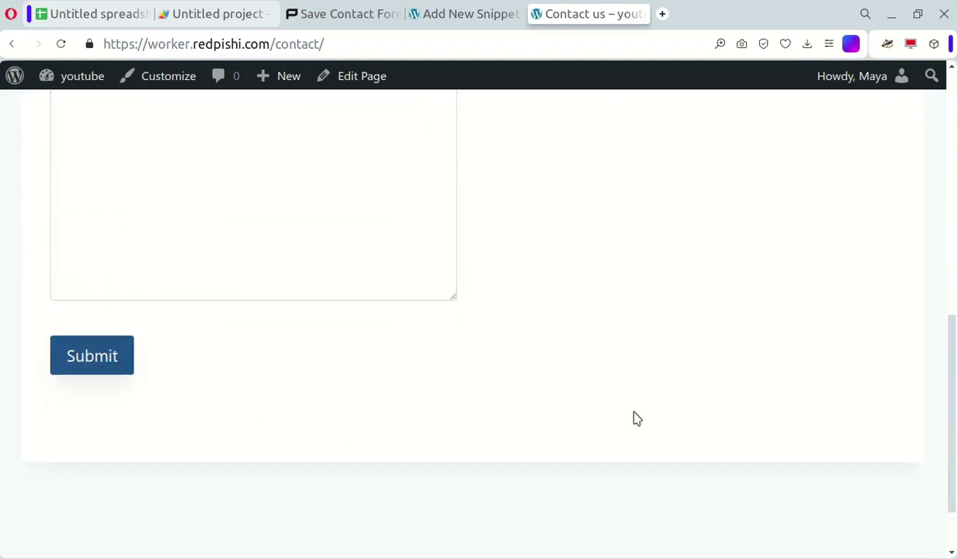
{"action": "left_click", "coordinate": [102, 14]}
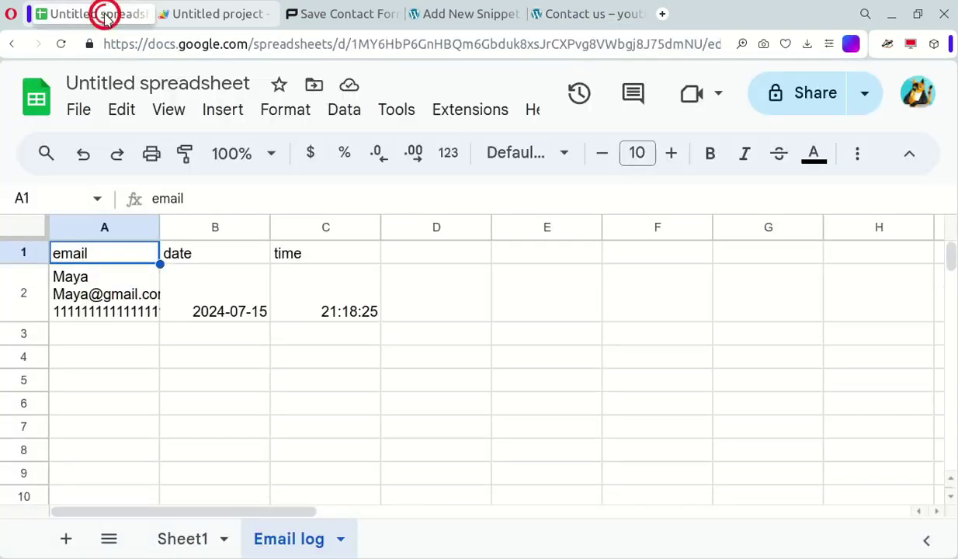
Select cell A2 and widen column A to show the full logged entry
{"action": "left_click", "coordinate": [85, 284]}
{"action": "left_click_drag", "start_coordinate": [159, 227], "coordinate": [269, 227]}
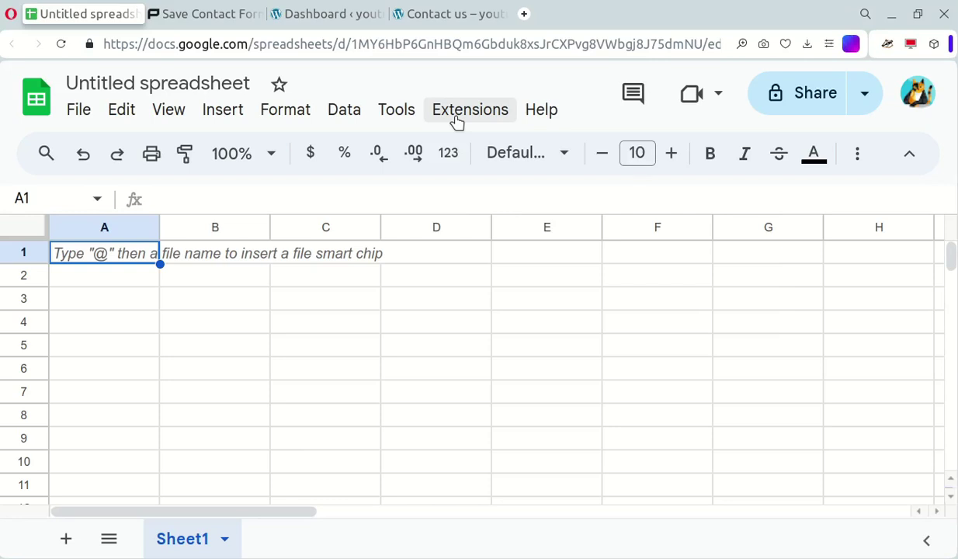
Create a bound Apps Script project via Extensions > Apps Script
{"action": "left_click", "coordinate": [458, 116]}
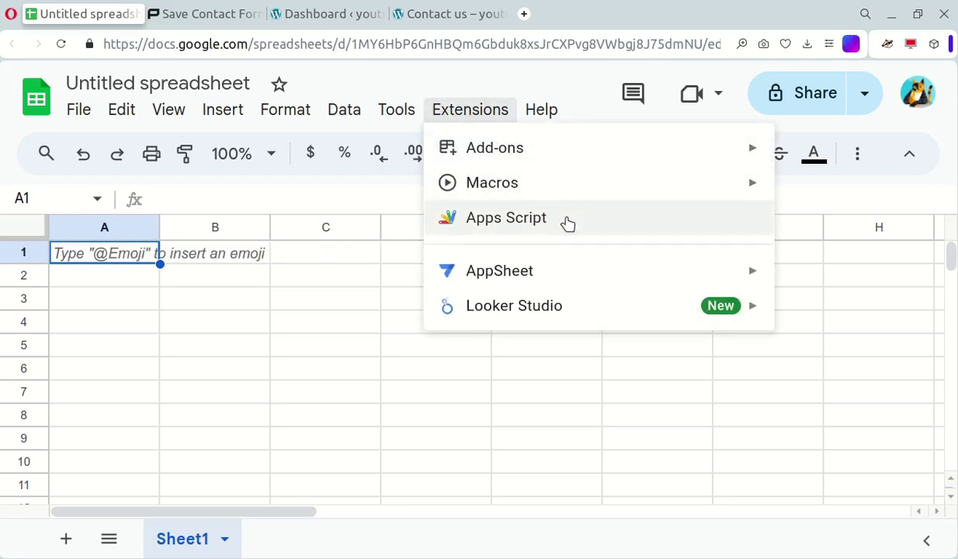
{"action": "left_click", "coordinate": [567, 224]}
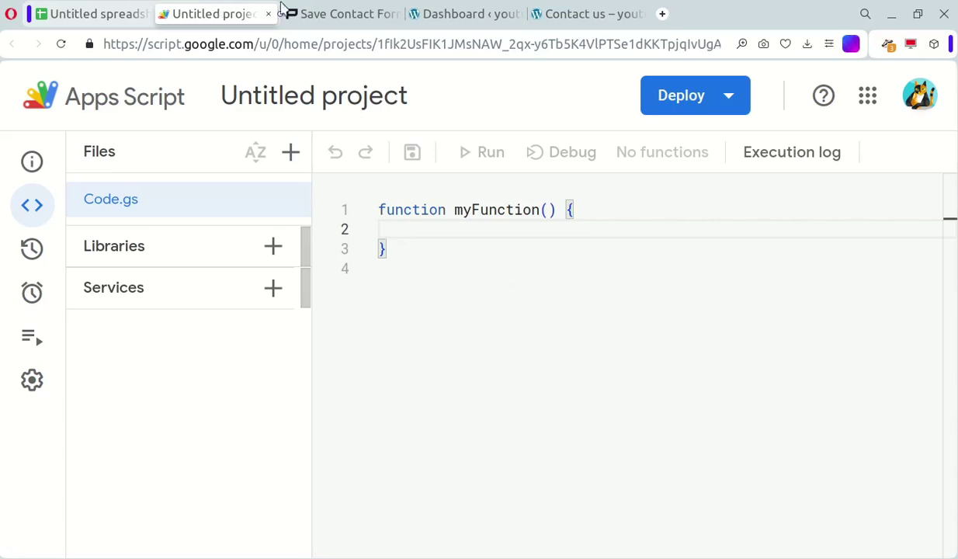
Copy the doPost Apps Script code from Step 1 of the RedPishi tutorial
{"action": "left_click", "coordinate": [314, 9]}
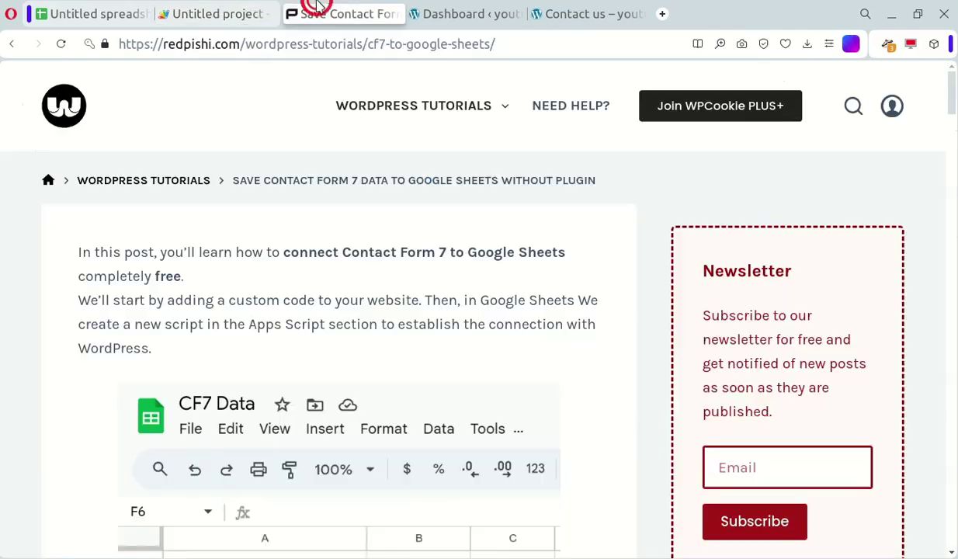
{"action": "scroll", "coordinate": [808, 386], "scroll_direction": "down", "scroll_amount": 5}
{"action": "scroll", "coordinate": [762, 375], "scroll_direction": "down", "scroll_amount": 9}
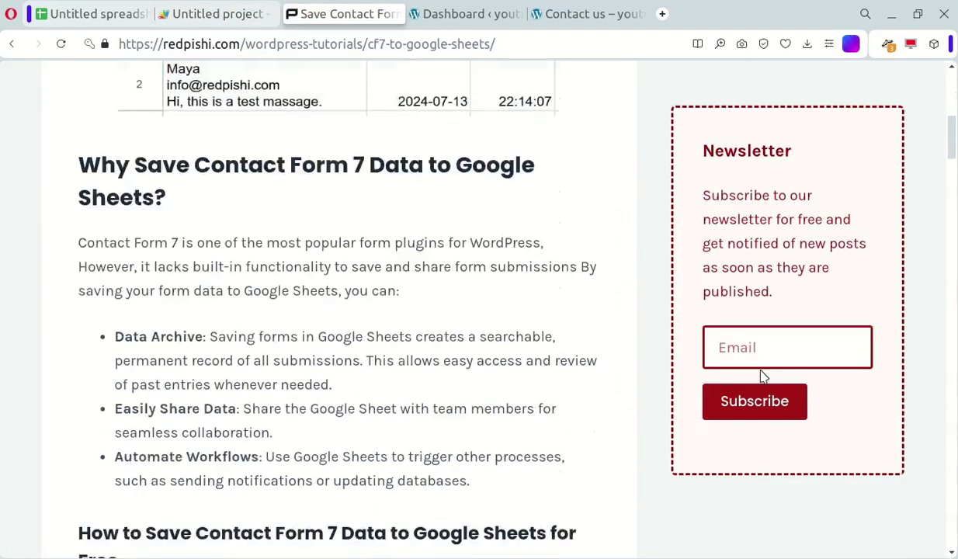
{"action": "scroll", "coordinate": [761, 376], "scroll_direction": "up", "scroll_amount": 1}
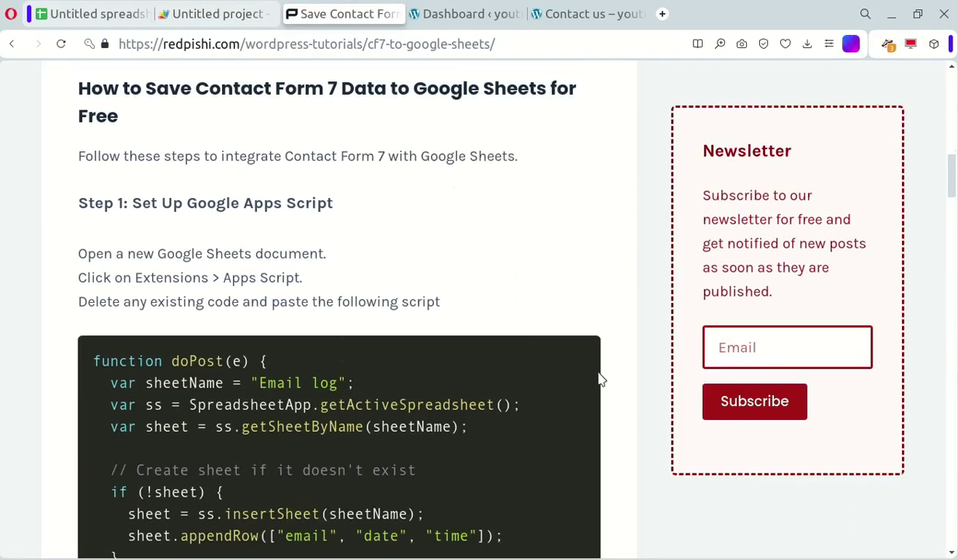
{"action": "left_click_drag", "start_coordinate": [93, 358], "coordinate": [468, 426]}
{"action": "left_click", "coordinate": [543, 364]}
{"action": "left_click", "coordinate": [544, 358]}
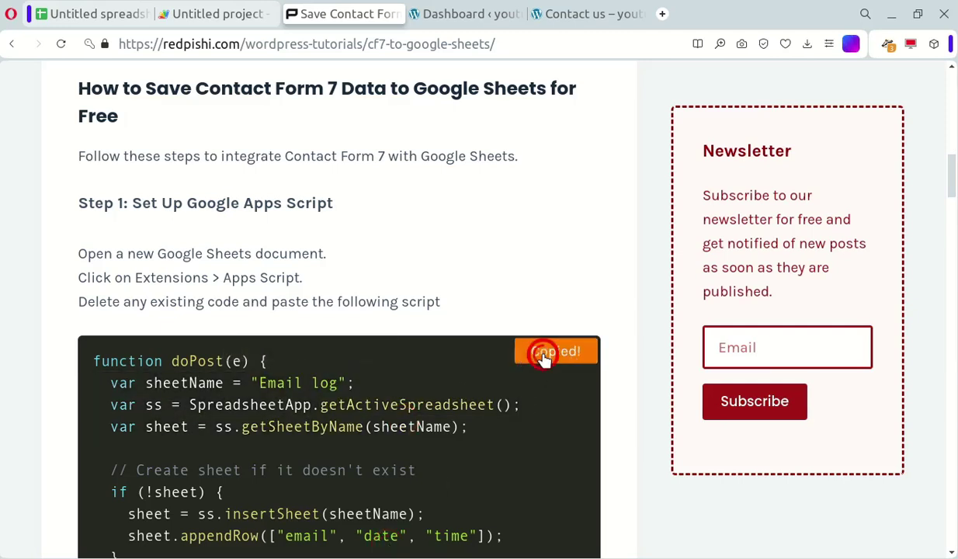
Replace the default myFunction in Code.gs with the pasted doPost script and save
{"action": "left_click", "coordinate": [256, 15]}
{"action": "left_click_drag", "start_coordinate": [413, 250], "coordinate": [384, 178]}
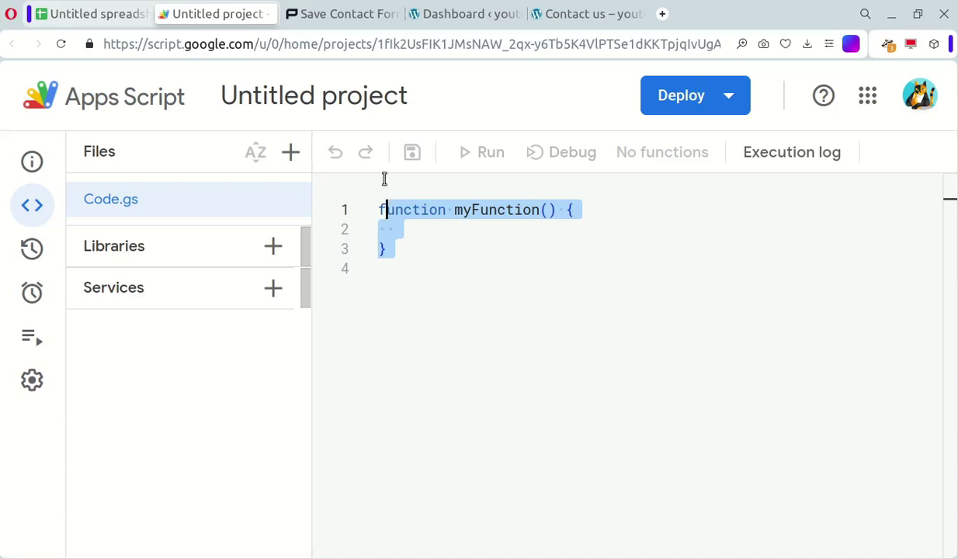
{"action": "key", "text": "BackSpace"}
{"action": "key", "text": "BackSpace"}
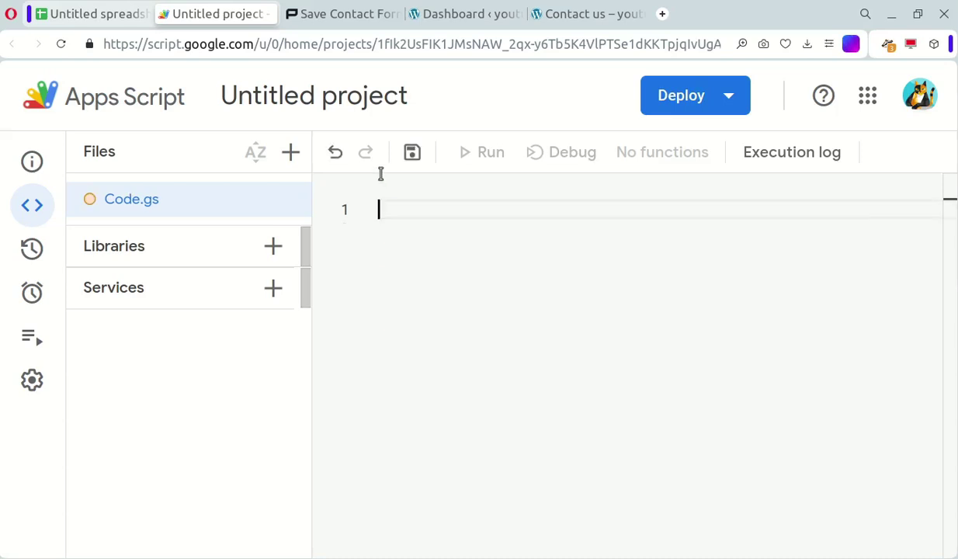
{"action": "right_click", "coordinate": [433, 217]}
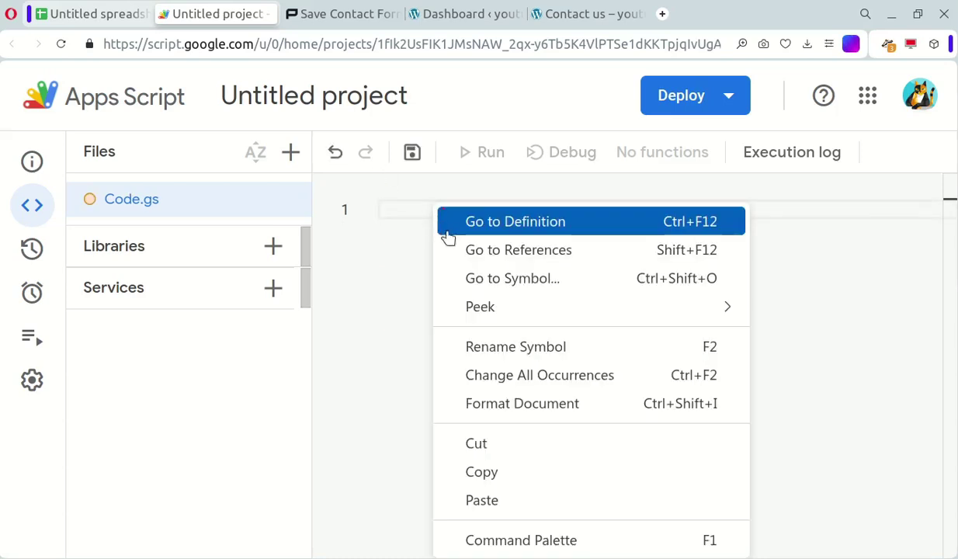
{"action": "left_click", "coordinate": [483, 499]}
{"action": "scroll", "coordinate": [521, 458], "scroll_direction": "up", "scroll_amount": 2}
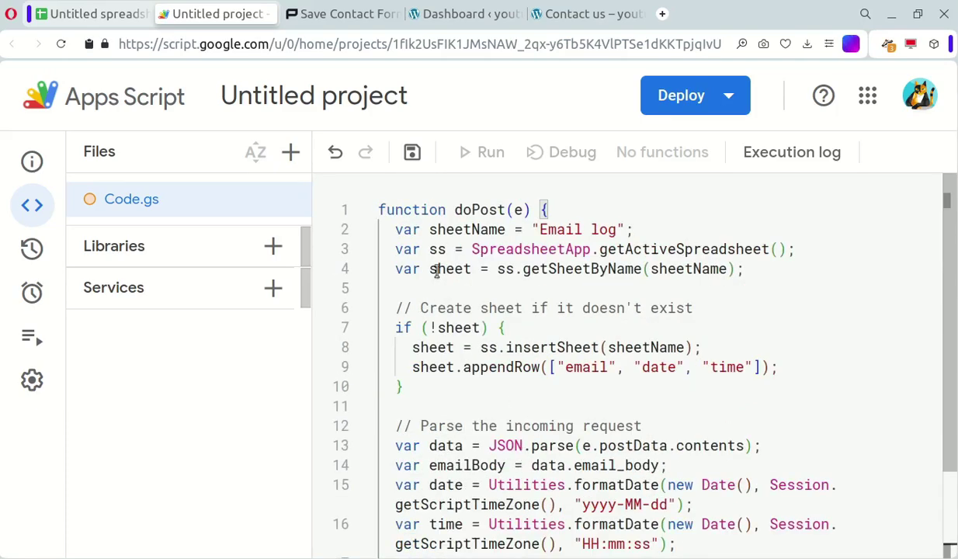
{"action": "left_click", "coordinate": [412, 153]}
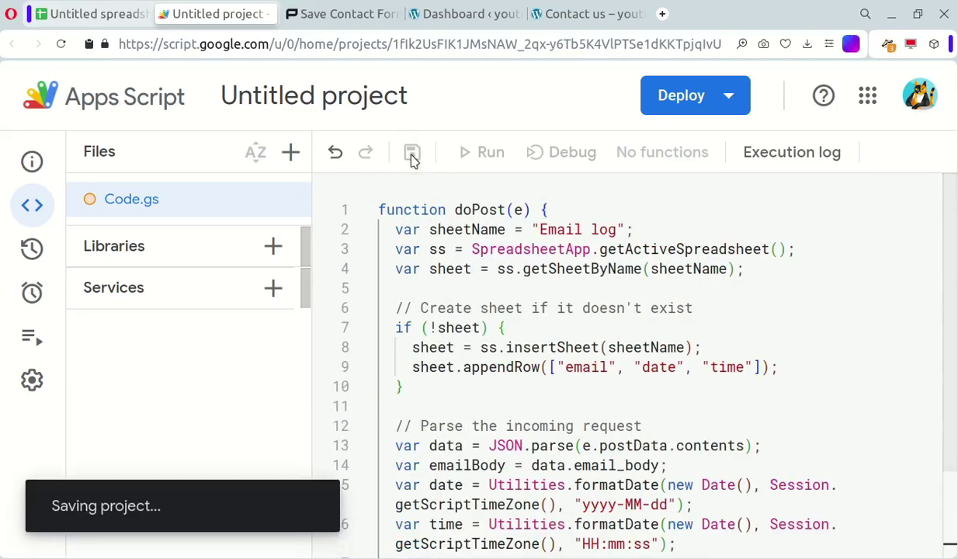
Create a new Web app deployment described 'Youtube' with access set to Anyone and deploy it
{"action": "left_click", "coordinate": [722, 97]}
{"action": "left_click", "coordinate": [722, 164]}
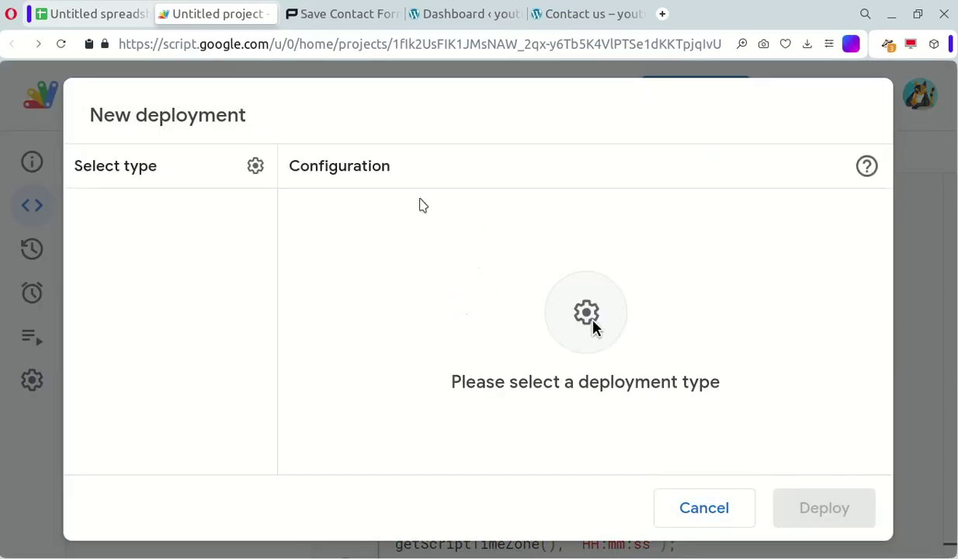
{"action": "left_click", "coordinate": [255, 165]}
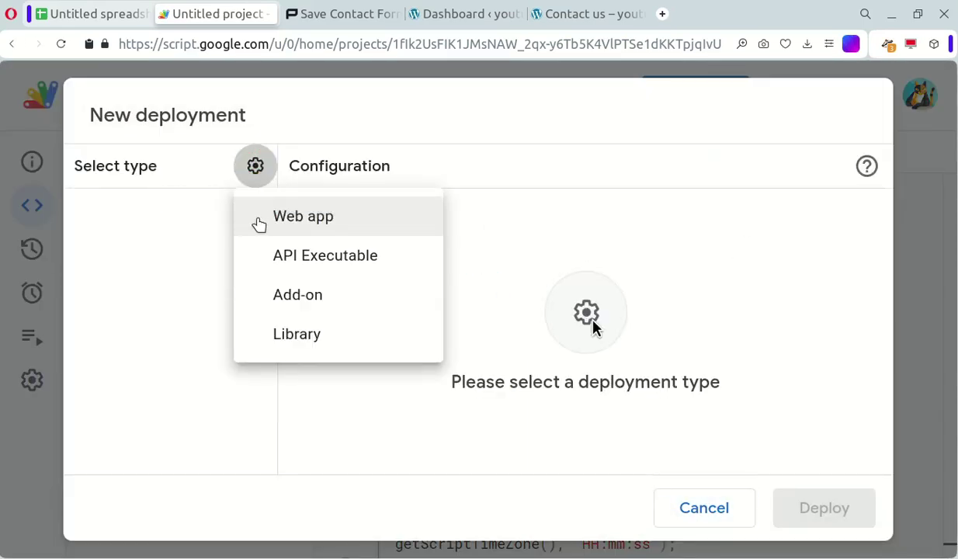
{"action": "left_click", "coordinate": [259, 221]}
{"action": "left_click", "coordinate": [358, 264]}
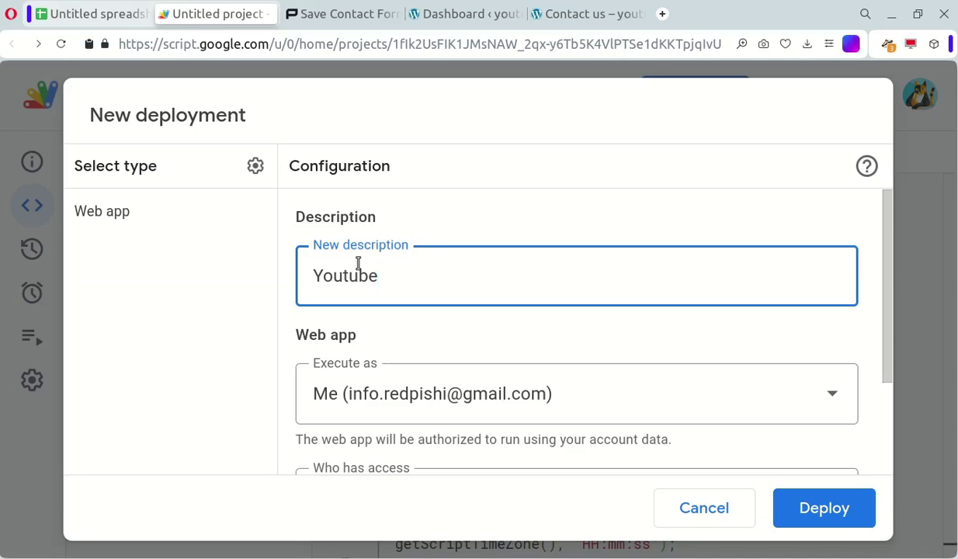
{"action": "scroll", "coordinate": [663, 458], "scroll_direction": "down", "scroll_amount": 2}
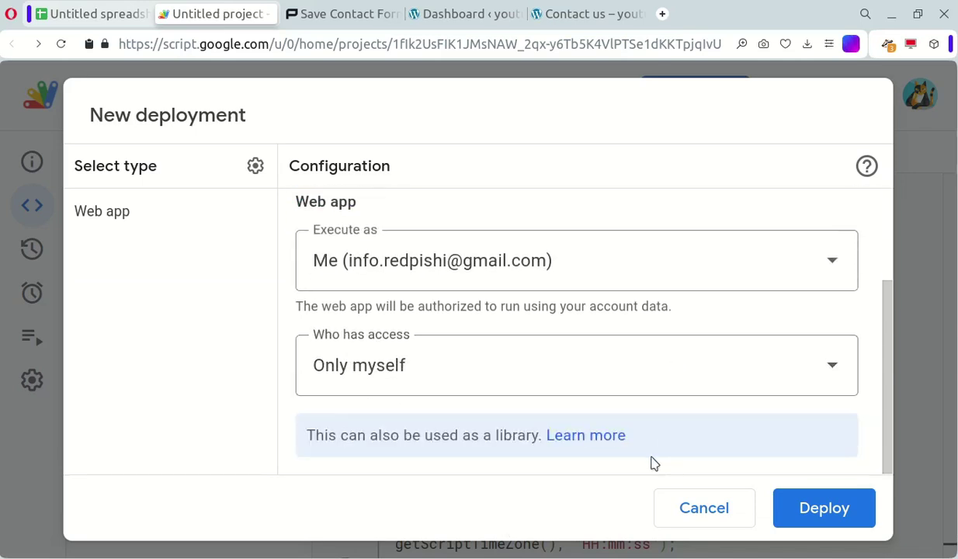
{"action": "left_click", "coordinate": [547, 373]}
{"action": "left_click", "coordinate": [410, 324]}
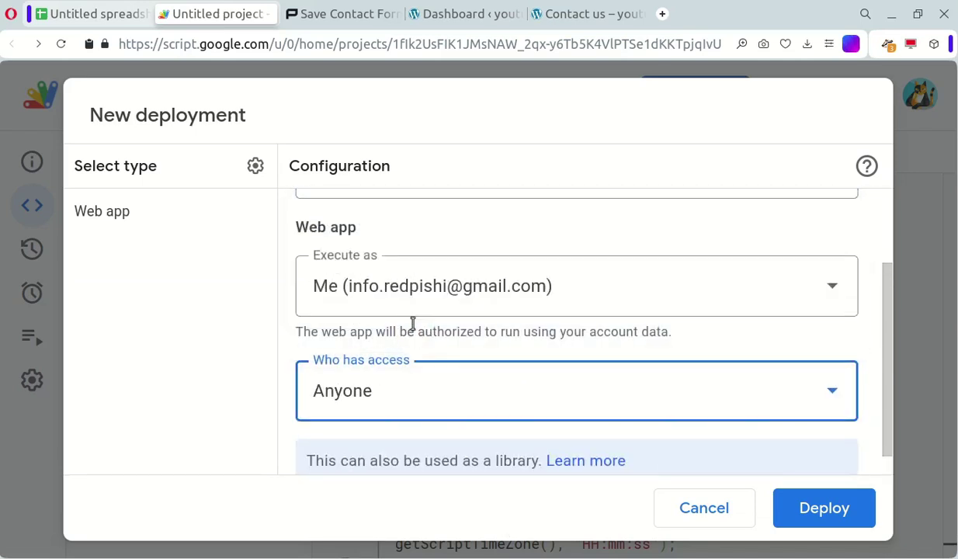
{"action": "left_click", "coordinate": [802, 505]}
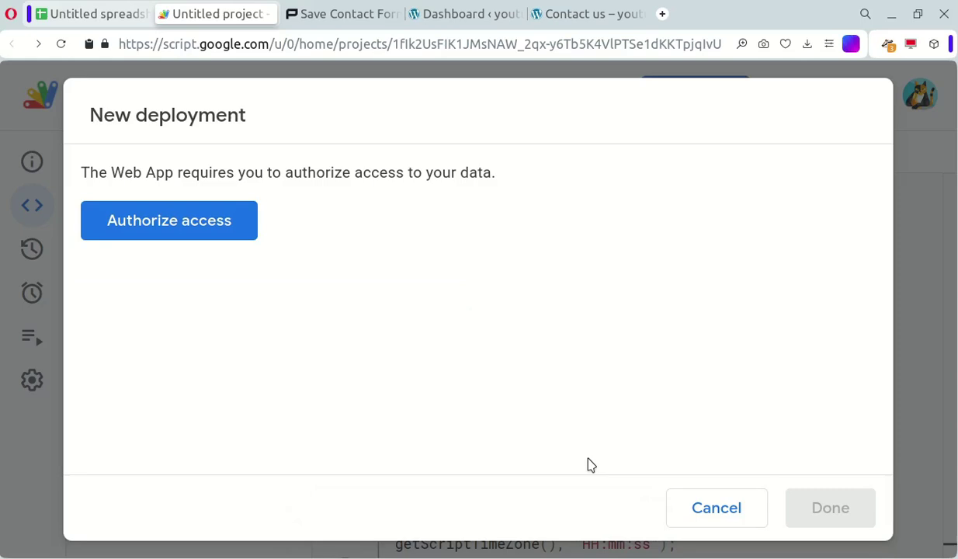
Authorize the project with your Google account, proceeding past the unverified-app warning and allowing spreadsheet access
{"action": "left_click", "coordinate": [178, 243]}
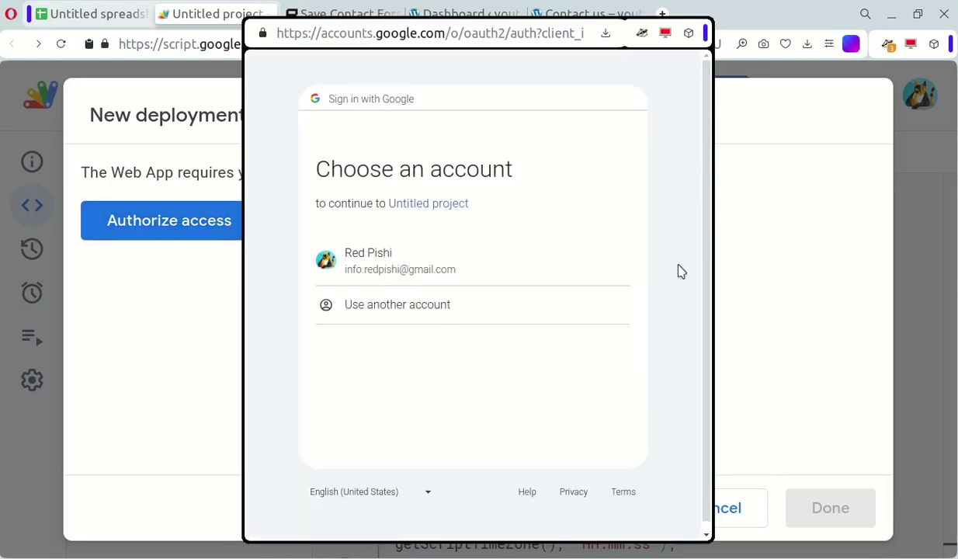
{"action": "left_click", "coordinate": [462, 265]}
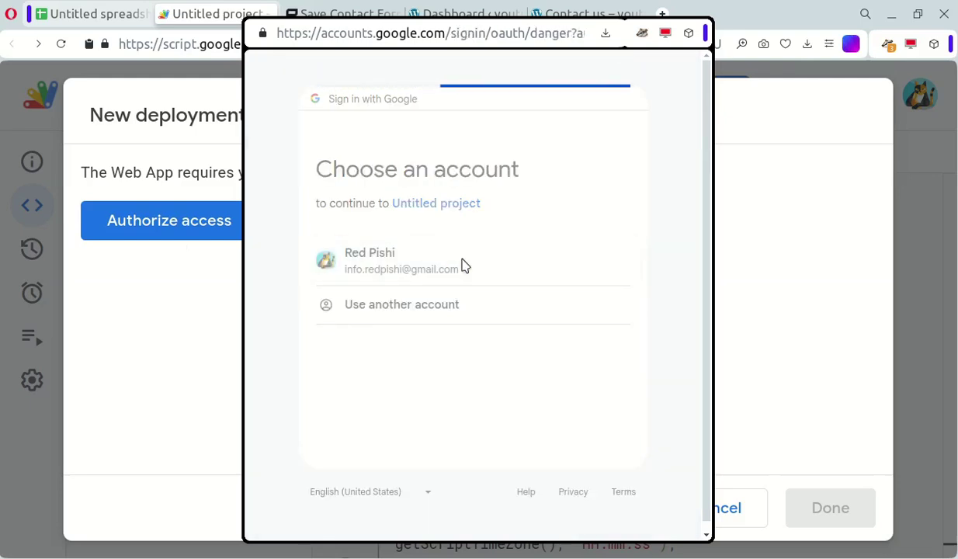
{"action": "left_click", "coordinate": [287, 301]}
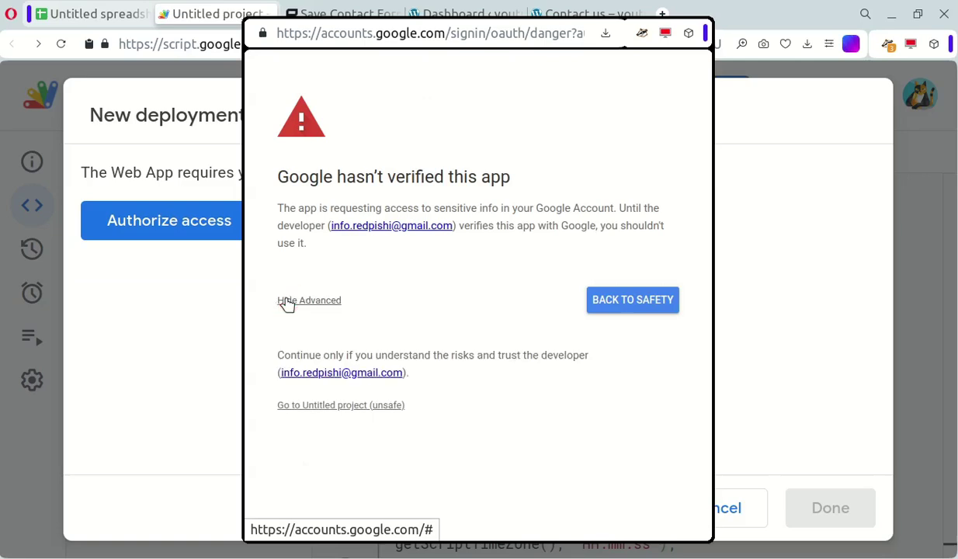
{"action": "left_click", "coordinate": [336, 411]}
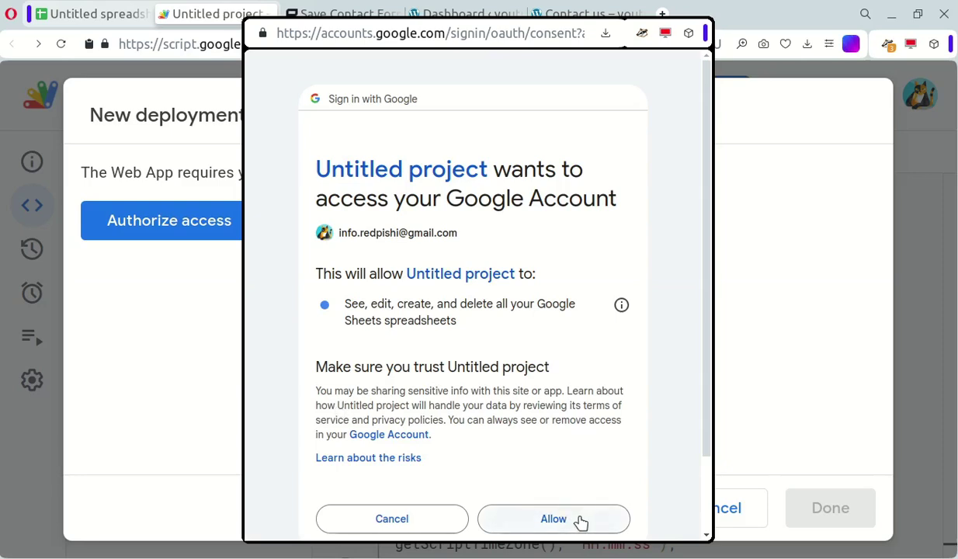
{"action": "left_click", "coordinate": [580, 519]}
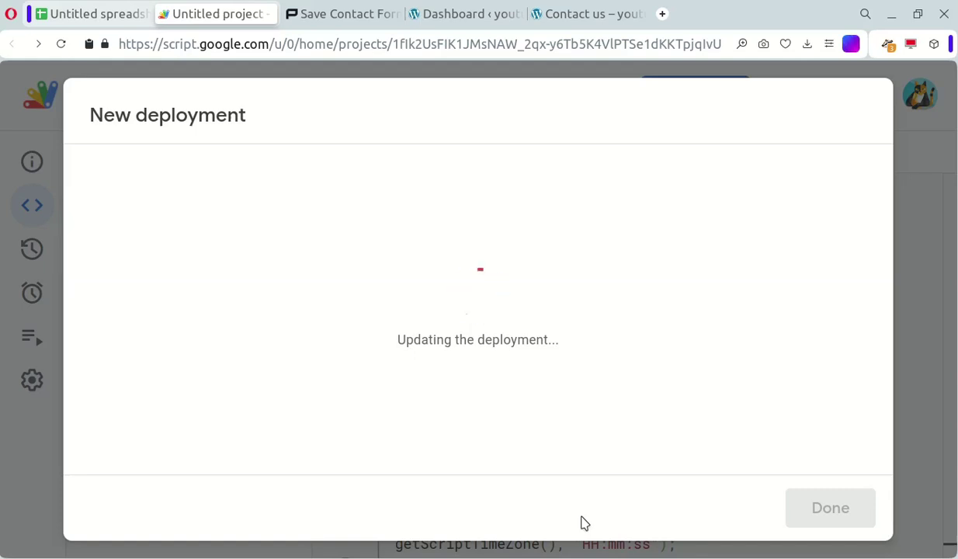
Copy the web app URL and paste it on line 2 of the Mousepad note under Google App URL
{"action": "scroll", "coordinate": [585, 465], "scroll_direction": "down", "scroll_amount": 1}
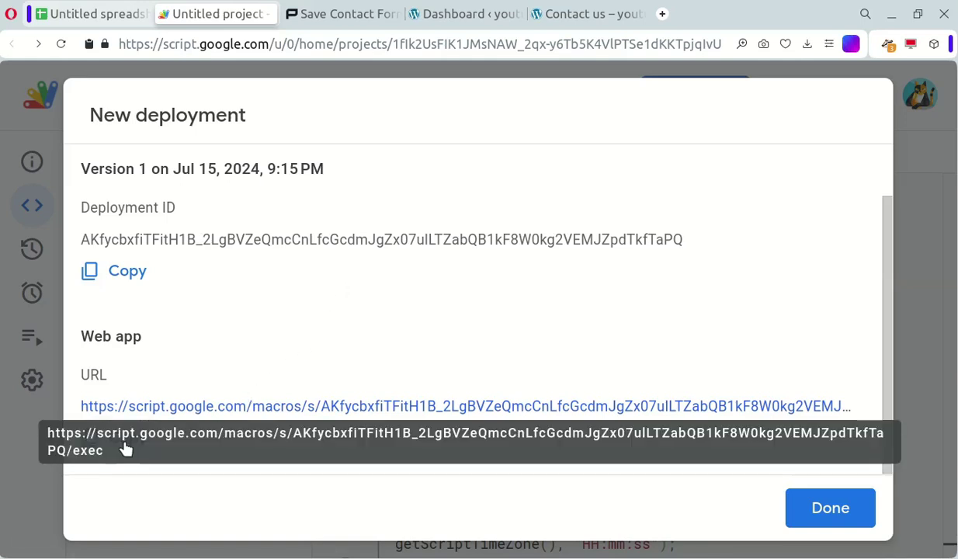
{"action": "left_click", "coordinate": [102, 448]}
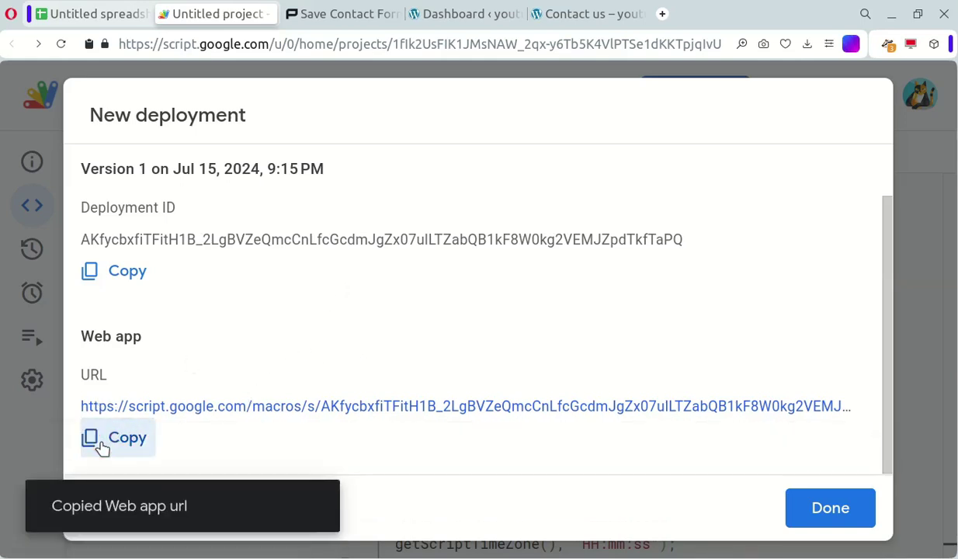
{"action": "key", "text": "alt+Tab"}
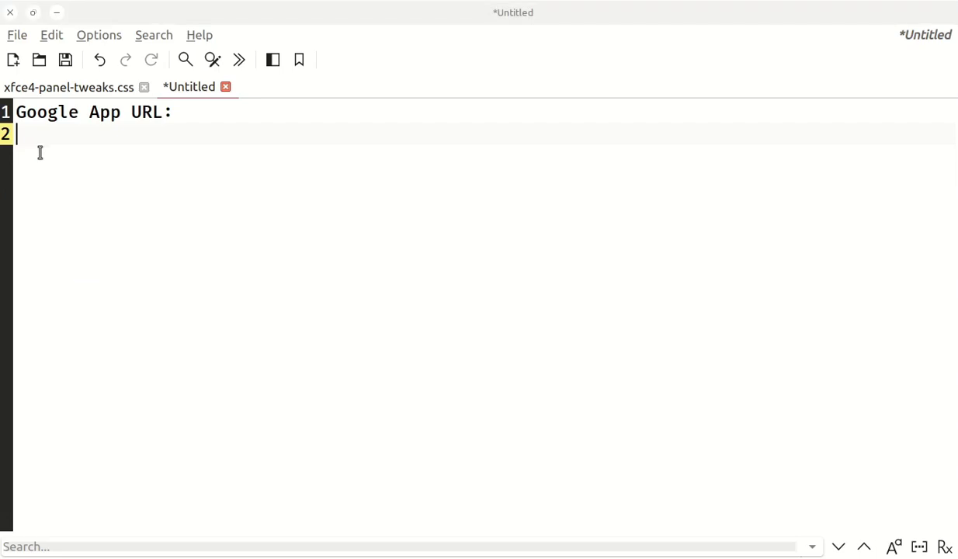
{"action": "right_click", "coordinate": [42, 150]}
{"action": "left_click", "coordinate": [91, 248]}
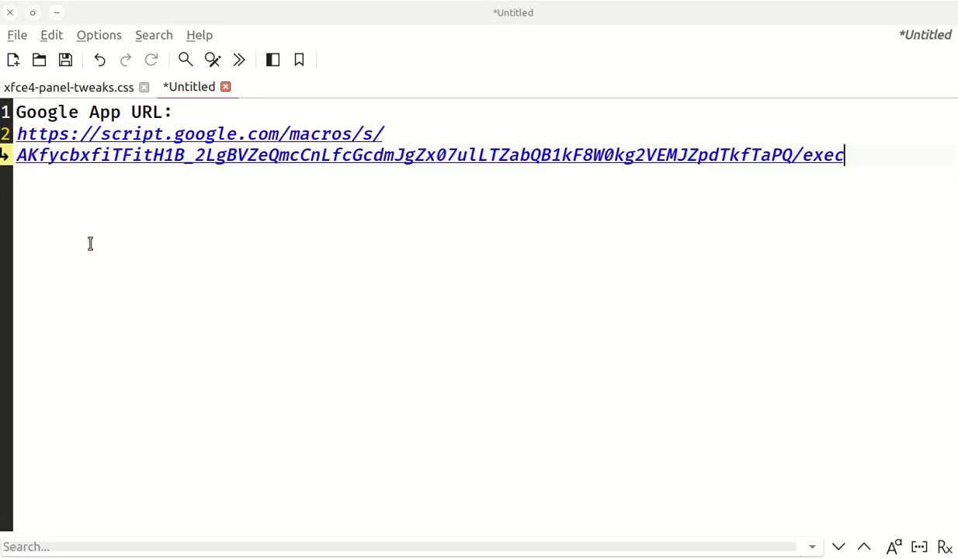
{"action": "key", "text": "alt+Tab"}
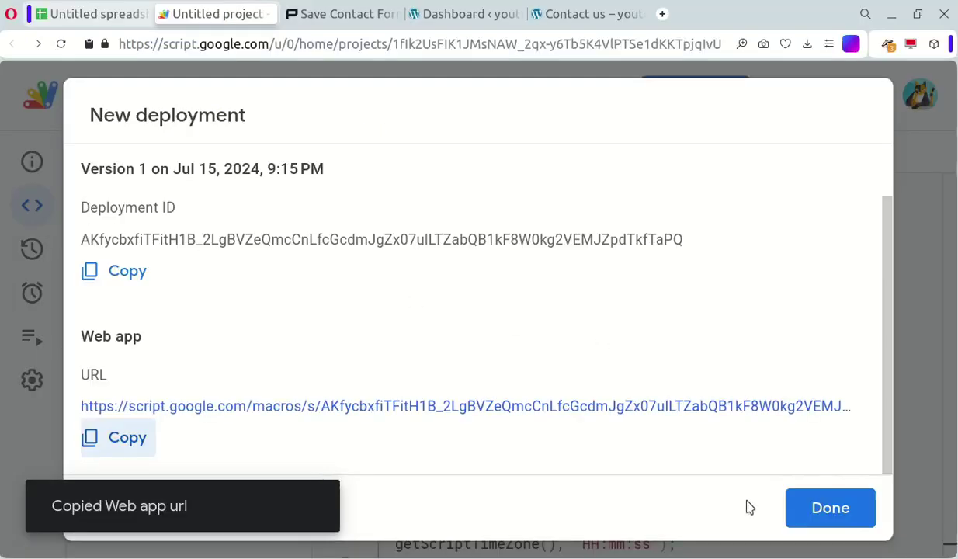
Close the deployment dialog, run doPost once, and check the new Email log sheet's email, date, time headers
{"action": "left_click", "coordinate": [808, 507]}
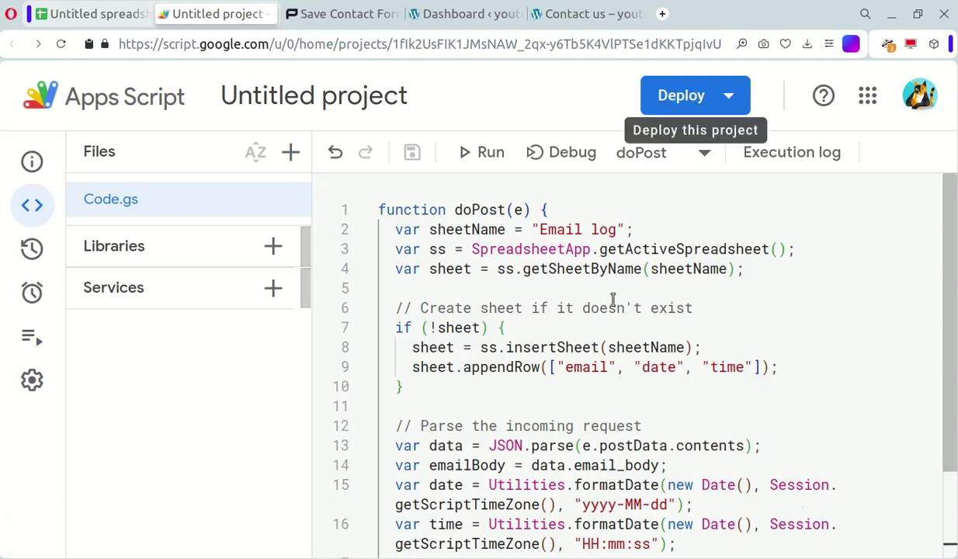
{"action": "left_click", "coordinate": [480, 158]}
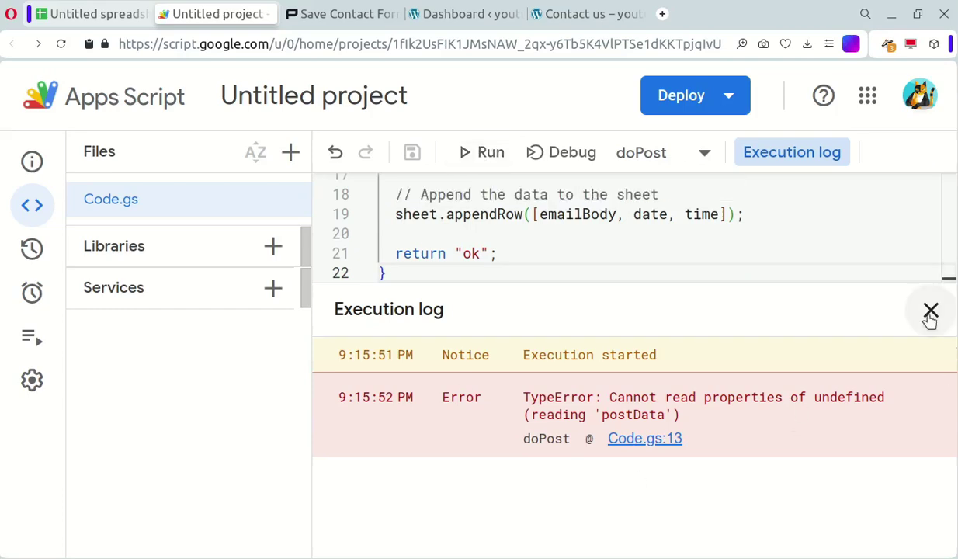
{"action": "left_click", "coordinate": [929, 311]}
{"action": "left_click", "coordinate": [99, 13]}
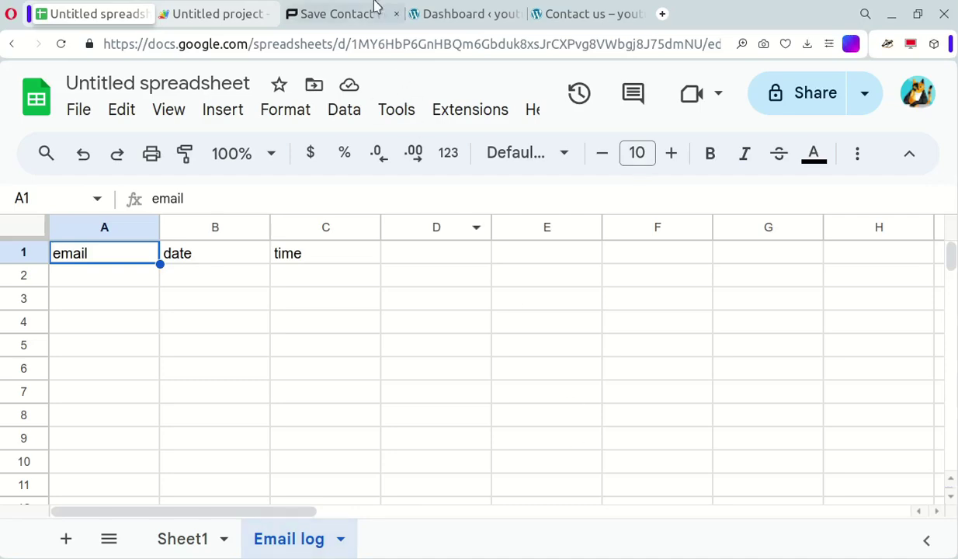
Copy the send_cf7_email_to_api functions.php code from the tutorial's Step 2
{"action": "left_click", "coordinate": [341, 11]}
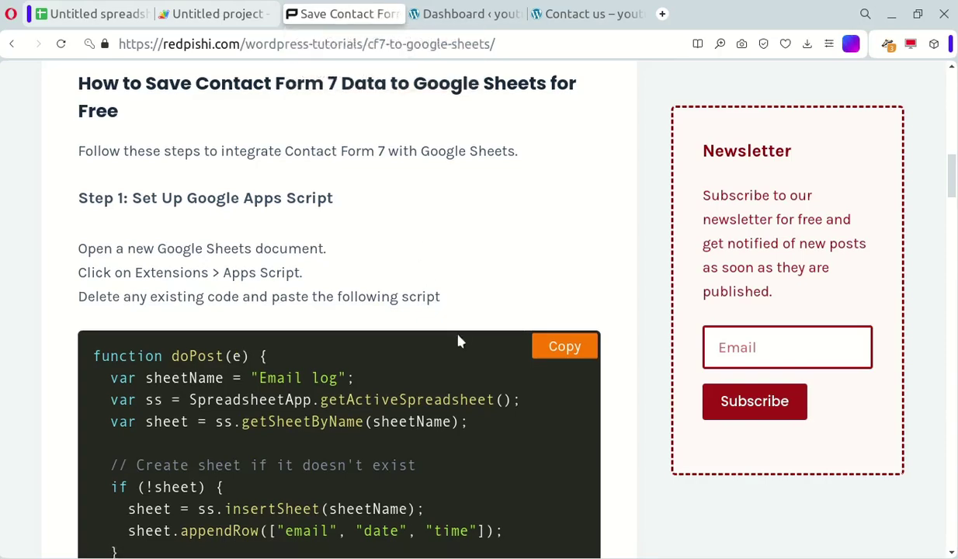
{"action": "scroll", "coordinate": [522, 378], "scroll_direction": "down", "scroll_amount": 3}
{"action": "scroll", "coordinate": [522, 379], "scroll_direction": "down", "scroll_amount": 15}
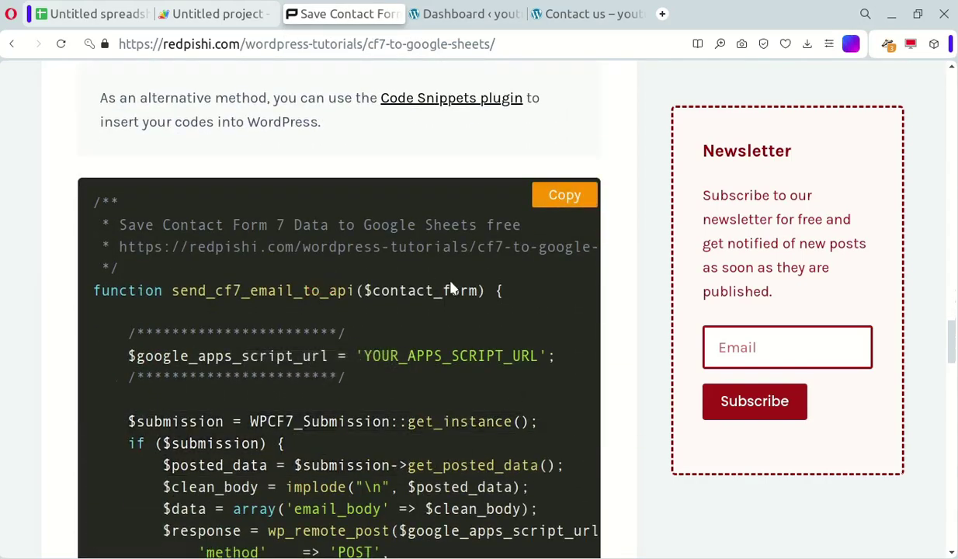
{"action": "left_click", "coordinate": [563, 195]}
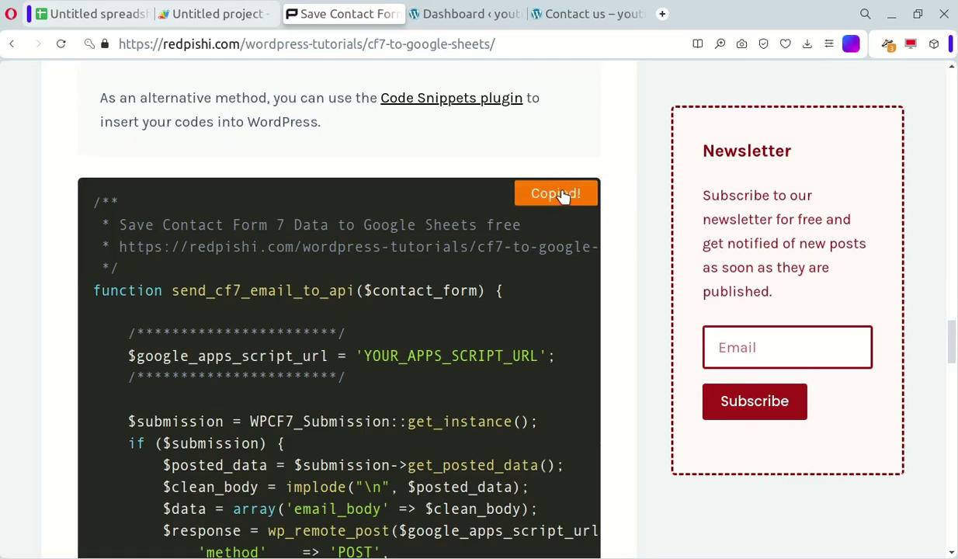
Open the Kadence theme's functions.php in the WordPress Theme File Editor
{"action": "left_click", "coordinate": [456, 18]}
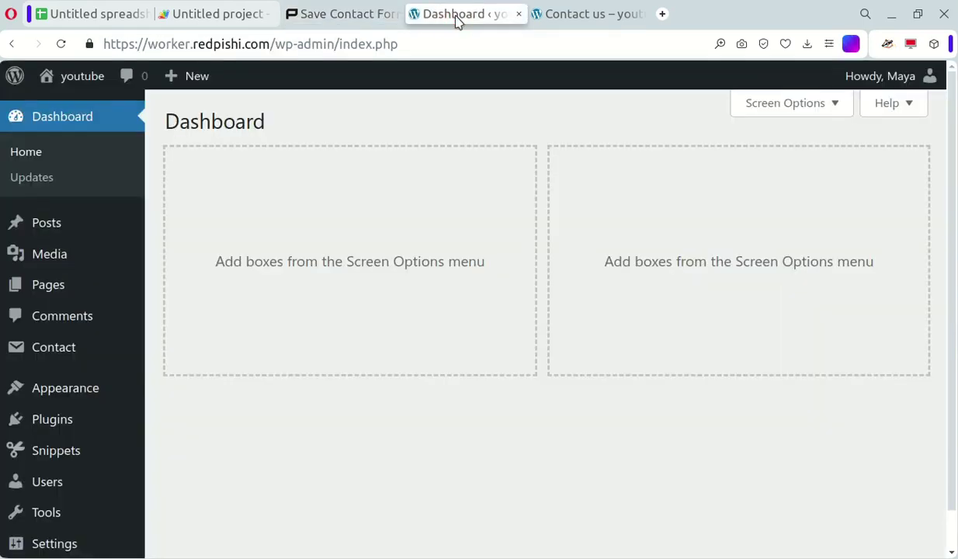
{"action": "scroll", "coordinate": [550, 278], "scroll_direction": "down", "scroll_amount": 1}
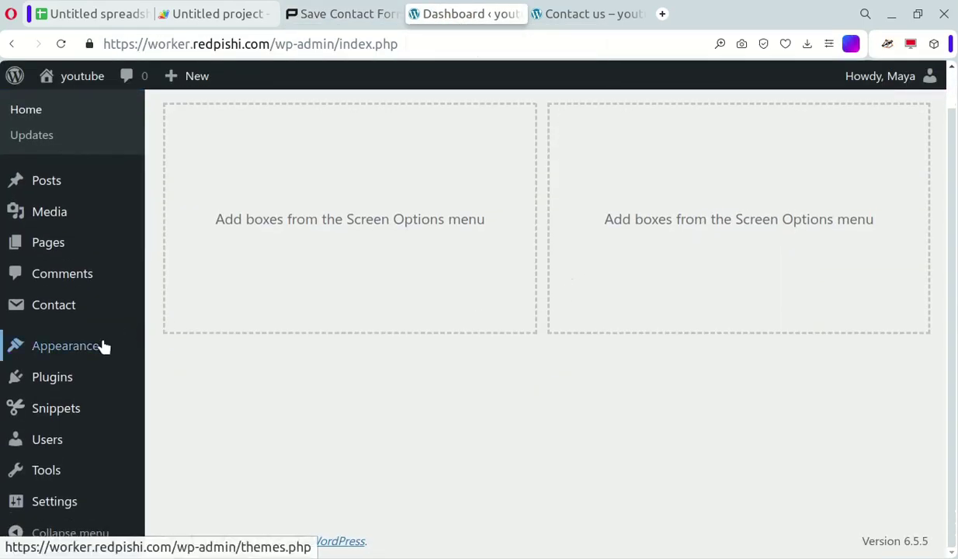
{"action": "mouse_move", "coordinate": [103, 344]}
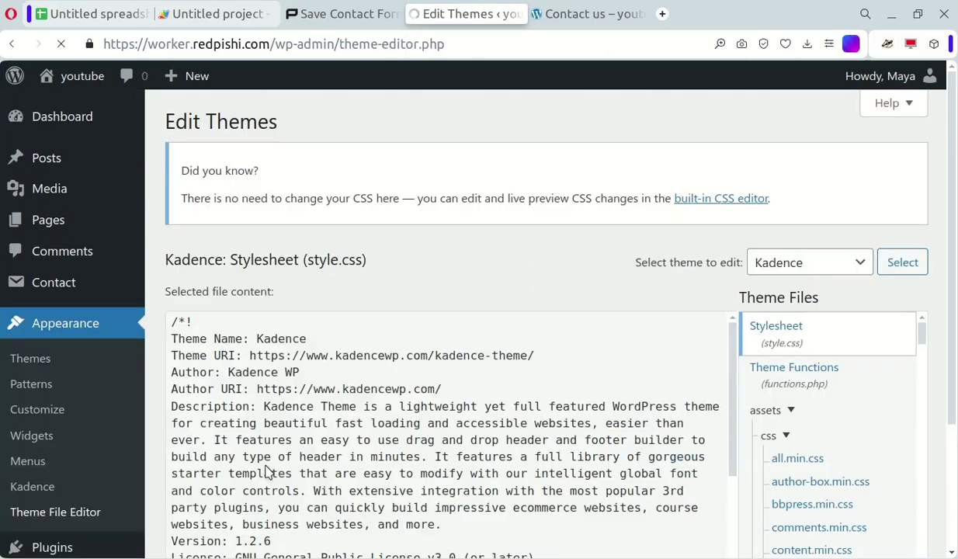
{"action": "left_click", "coordinate": [784, 380]}
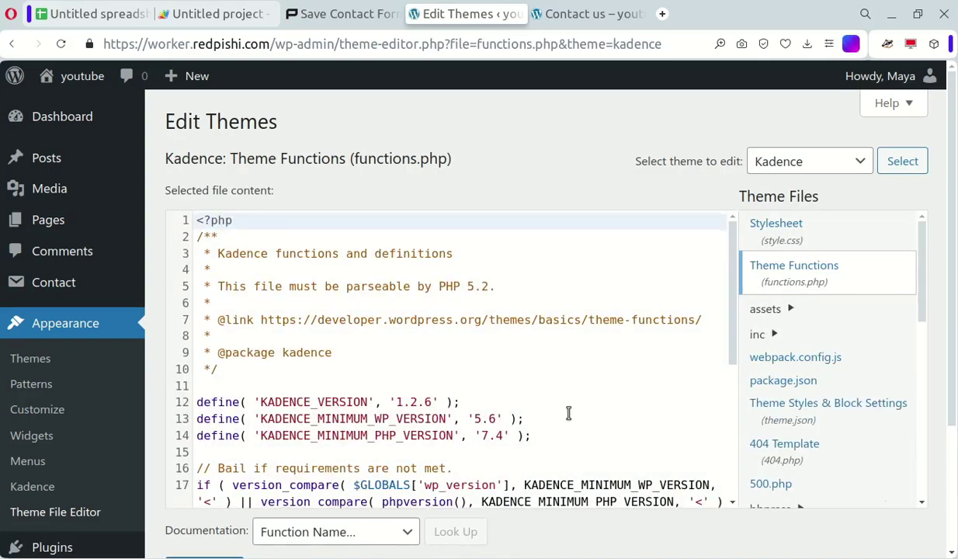
{"action": "scroll", "coordinate": [568, 412], "scroll_direction": "down", "scroll_amount": 3}
{"action": "scroll", "coordinate": [437, 497], "scroll_direction": "up", "scroll_amount": 3}
{"action": "scroll", "coordinate": [530, 388], "scroll_direction": "down", "scroll_amount": 5}
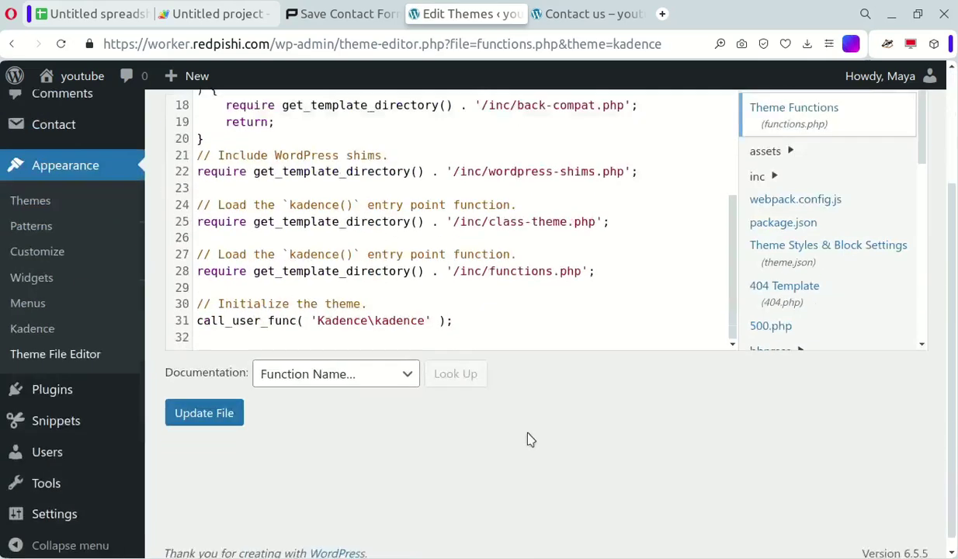
Add blank lines at the end of functions.php without pasting, then start a new code snippet
{"action": "left_click", "coordinate": [490, 305]}
{"action": "key", "text": "Down"}
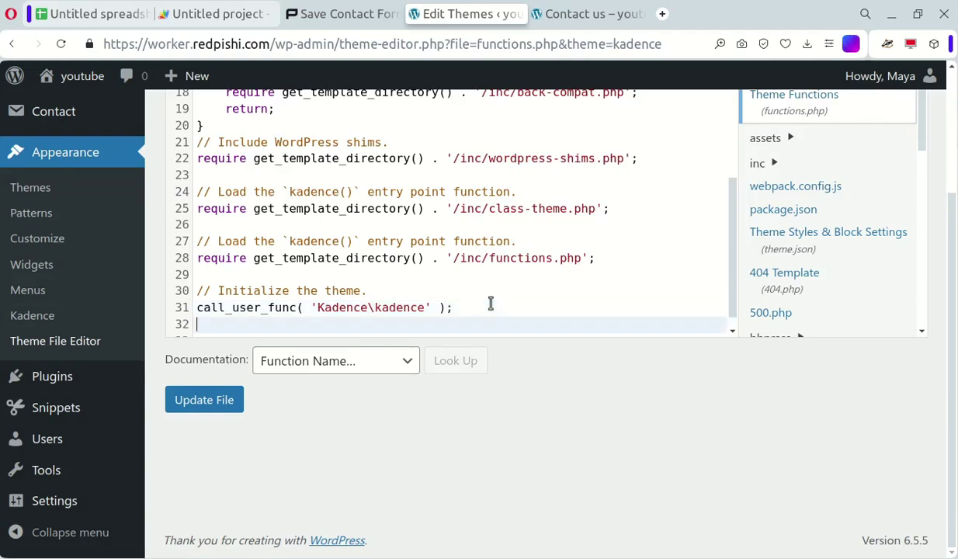
{"action": "key", "text": "Return"}
{"action": "key", "text": "Return"}
{"action": "right_click", "coordinate": [320, 334]}
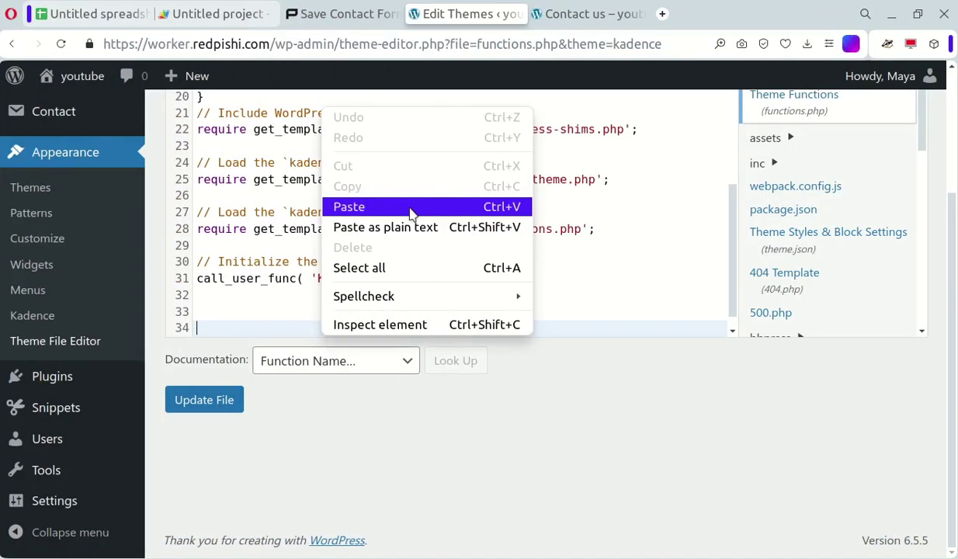
{"action": "left_click", "coordinate": [412, 207]}
{"action": "mouse_move", "coordinate": [83, 409]}
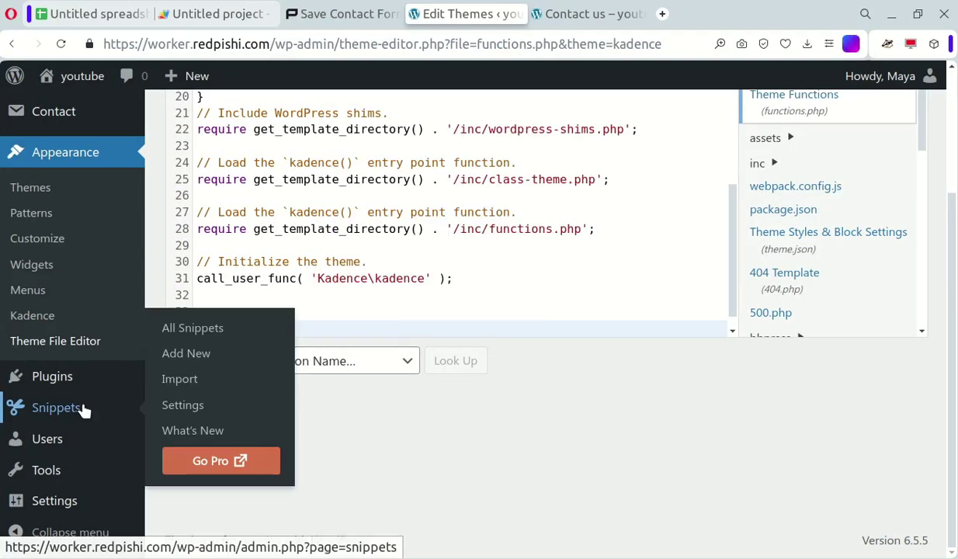
{"action": "left_click", "coordinate": [256, 353]}
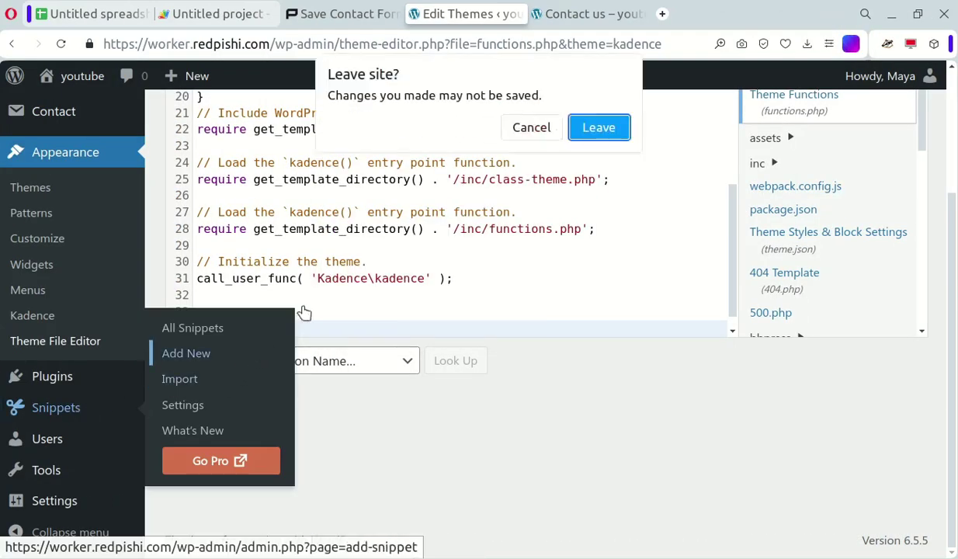
Leave functions.php unsaved and paste the tutorial PHP code into the new snippet
{"action": "left_click", "coordinate": [603, 131]}
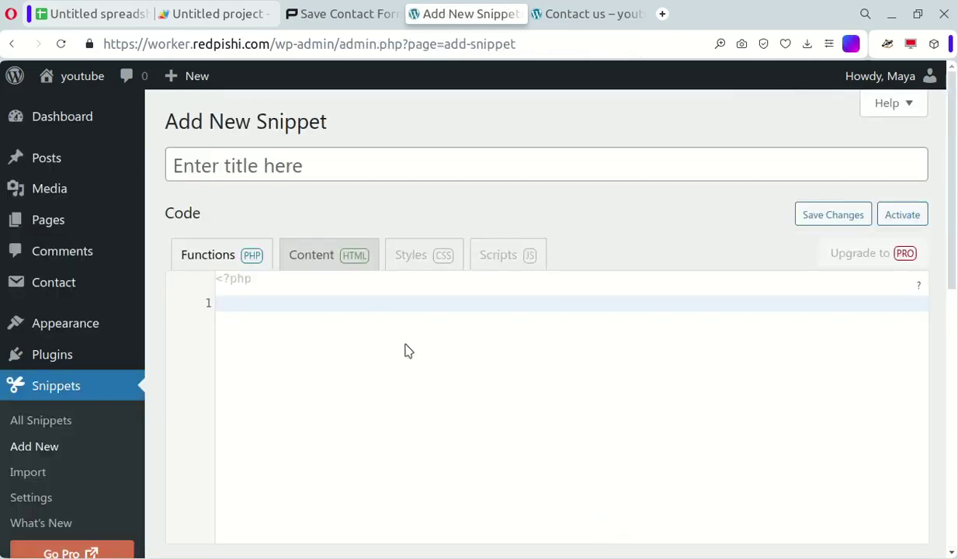
{"action": "right_click", "coordinate": [405, 309]}
{"action": "left_click", "coordinate": [453, 182]}
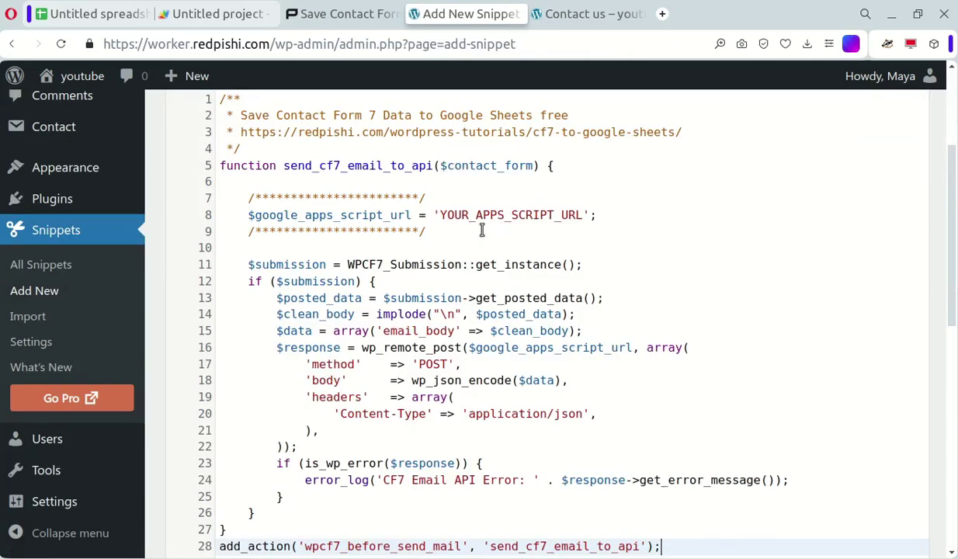
{"action": "scroll", "coordinate": [539, 324], "scroll_direction": "up", "scroll_amount": 3}
Replace the YOUR APPS SCRIPT URL placeholder with the web app URL copied from the text note
{"action": "left_click_drag", "start_coordinate": [441, 419], "coordinate": [578, 419]}
{"action": "key", "text": "alt+Tab"}
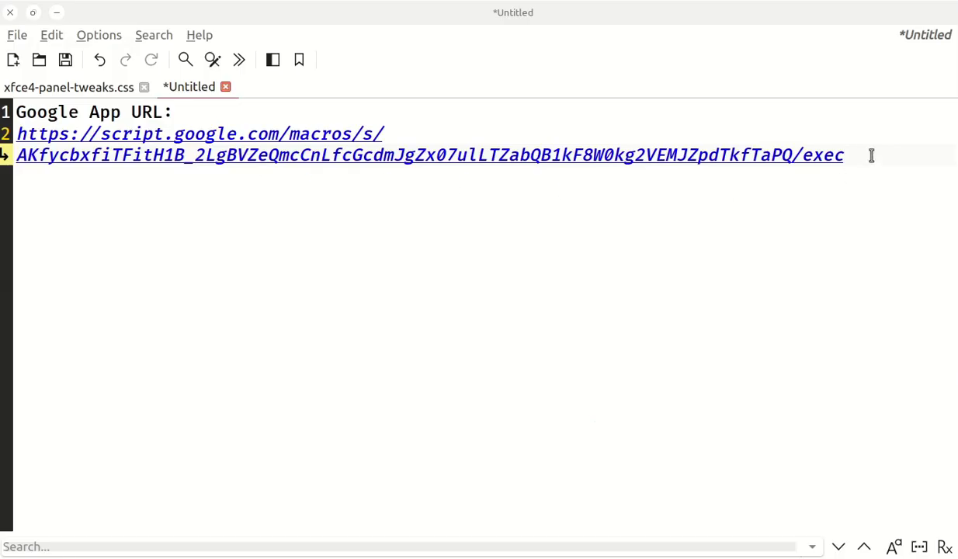
{"action": "left_click_drag", "start_coordinate": [871, 156], "coordinate": [18, 134]}
{"action": "right_click", "coordinate": [29, 141]}
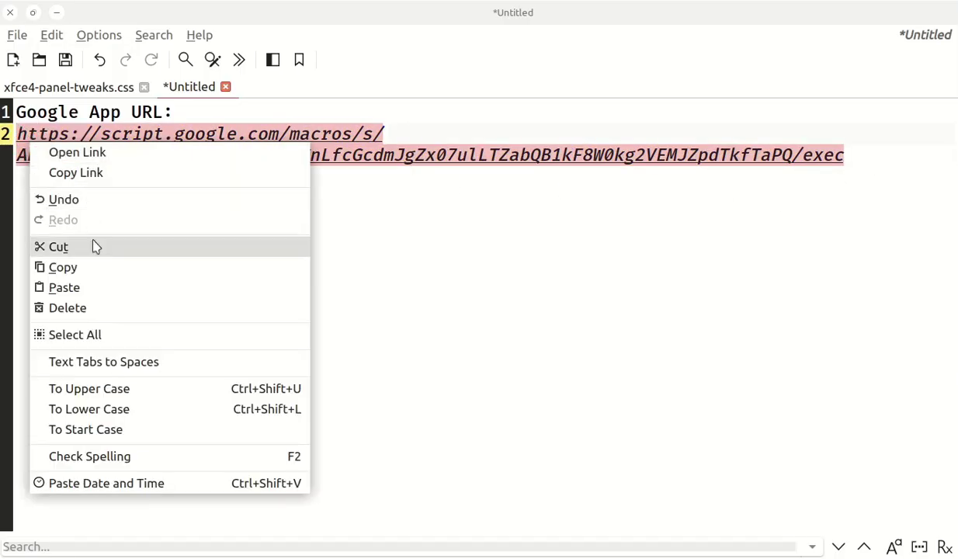
{"action": "left_click", "coordinate": [85, 262]}
{"action": "key", "text": "alt+Tab"}
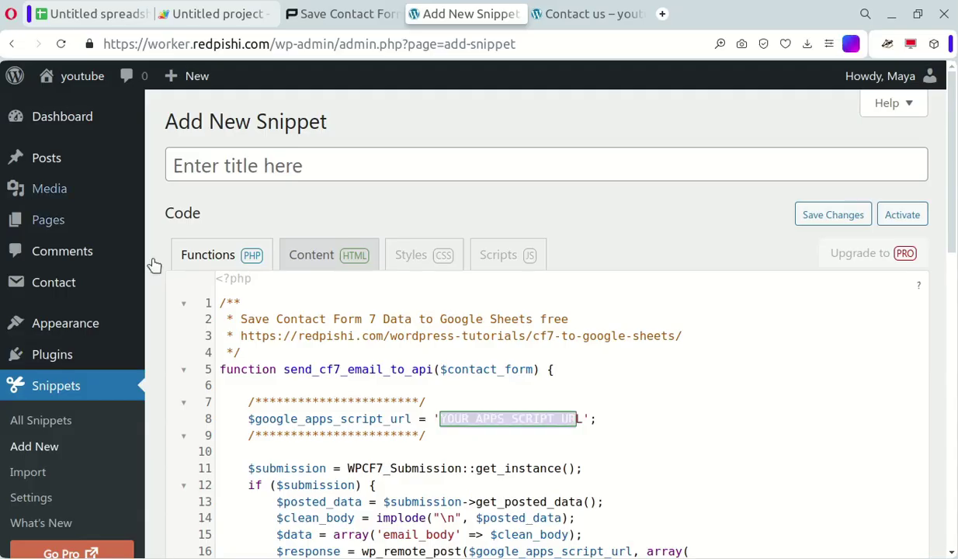
{"action": "left_click_drag", "start_coordinate": [583, 422], "coordinate": [441, 419]}
{"action": "right_click", "coordinate": [453, 422]}
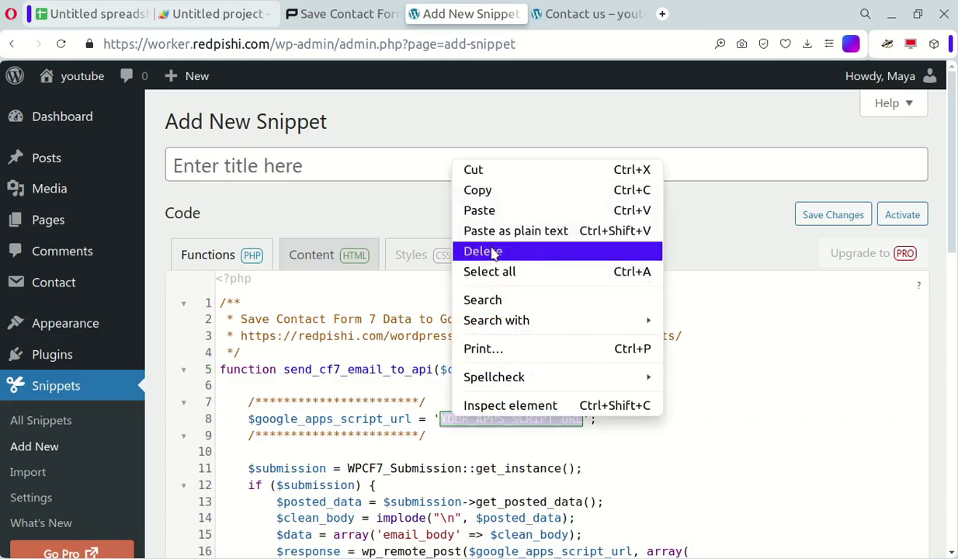
{"action": "left_click", "coordinate": [496, 211]}
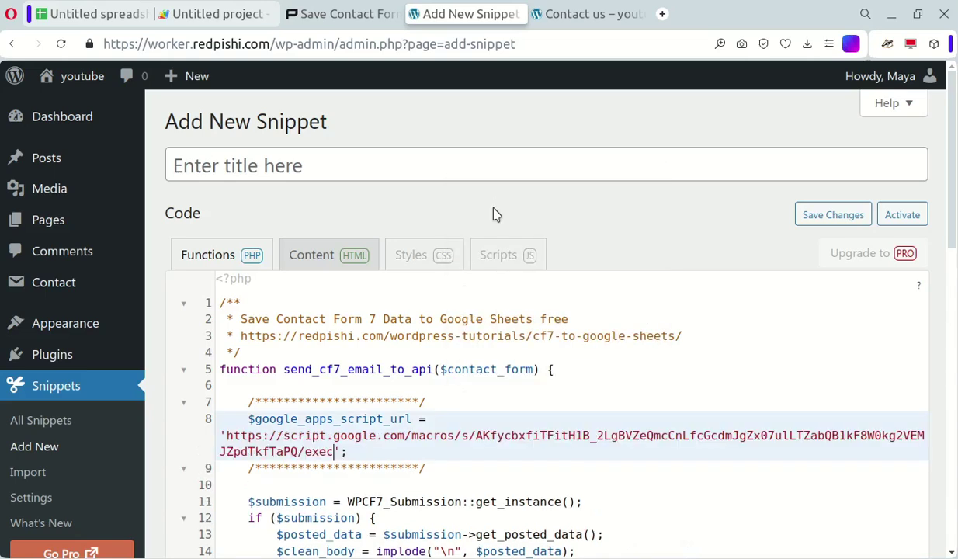
Title the snippet 'CF7 to Google sheets' and save and activate it
{"action": "left_click", "coordinate": [204, 166]}
{"action": "type", "text": "CF7"}
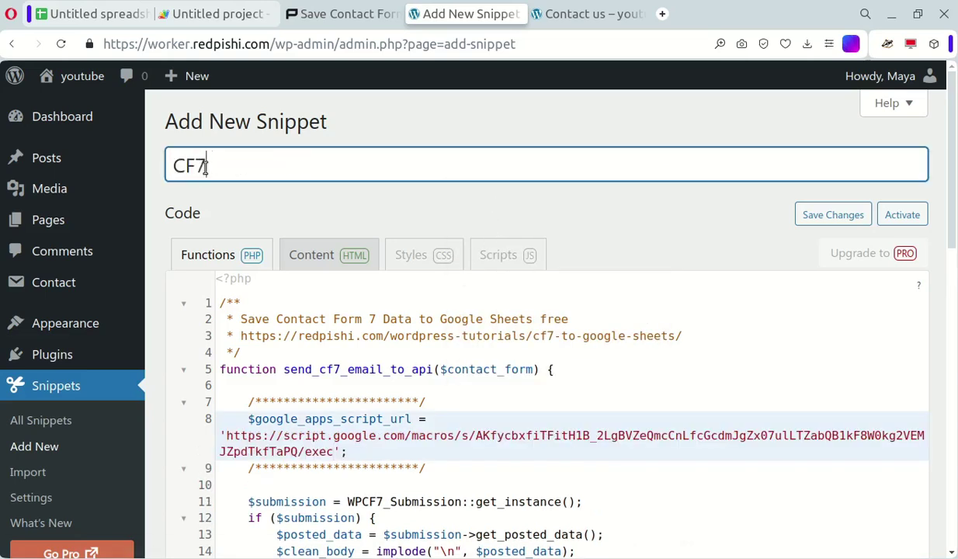
{"action": "type", "text": " to Google sheets"}
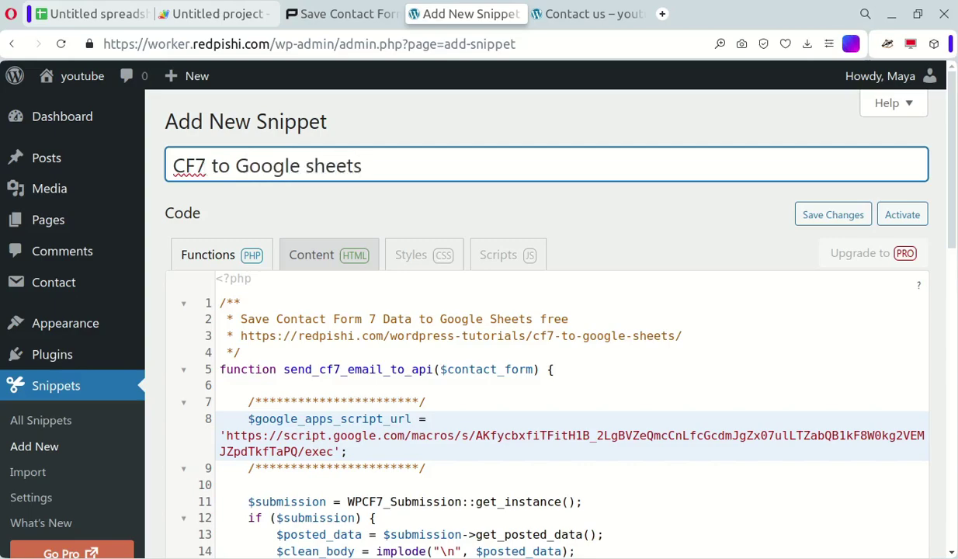
{"action": "scroll", "coordinate": [800, 450], "scroll_direction": "down", "scroll_amount": 10}
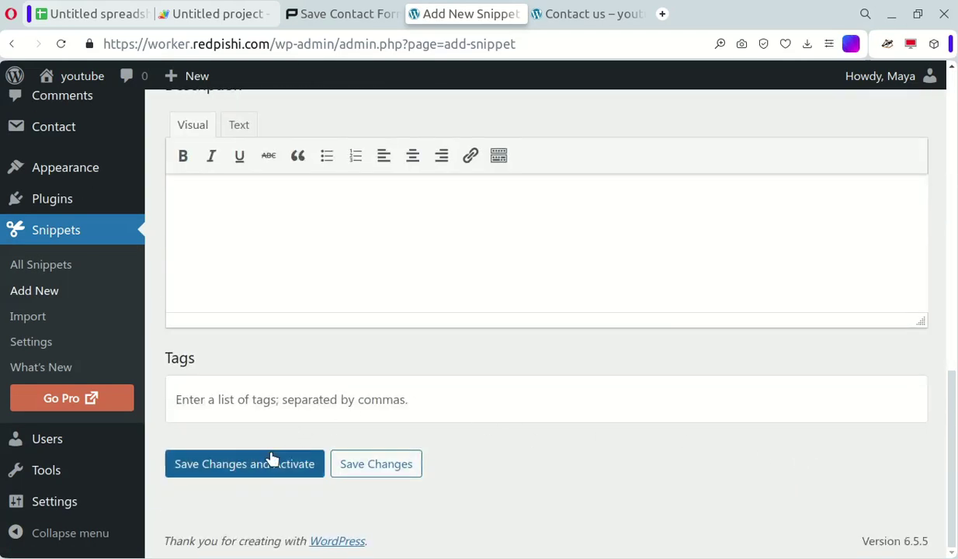
{"action": "left_click", "coordinate": [271, 459]}
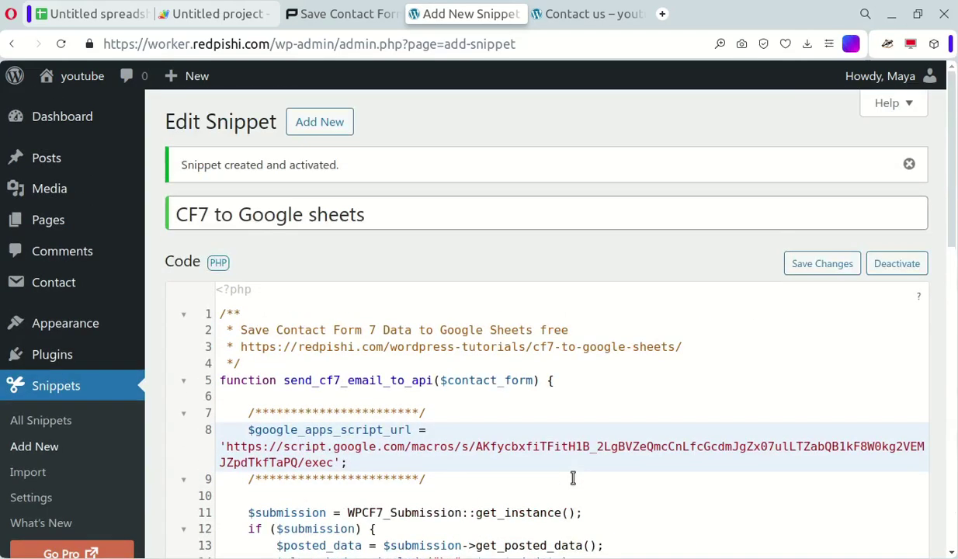
Fill the Contact us form with a saved name and email and a message of 1s, then submit it
{"action": "left_click", "coordinate": [589, 12]}
{"action": "scroll", "coordinate": [479, 365], "scroll_direction": "down", "scroll_amount": 2}
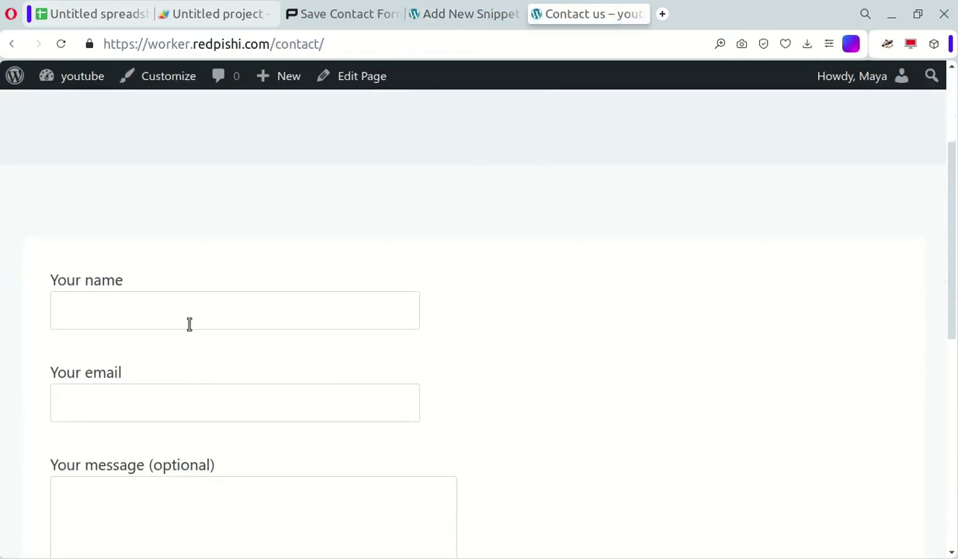
{"action": "left_click", "coordinate": [190, 325]}
{"action": "left_click", "coordinate": [161, 378]}
{"action": "left_click", "coordinate": [164, 403]}
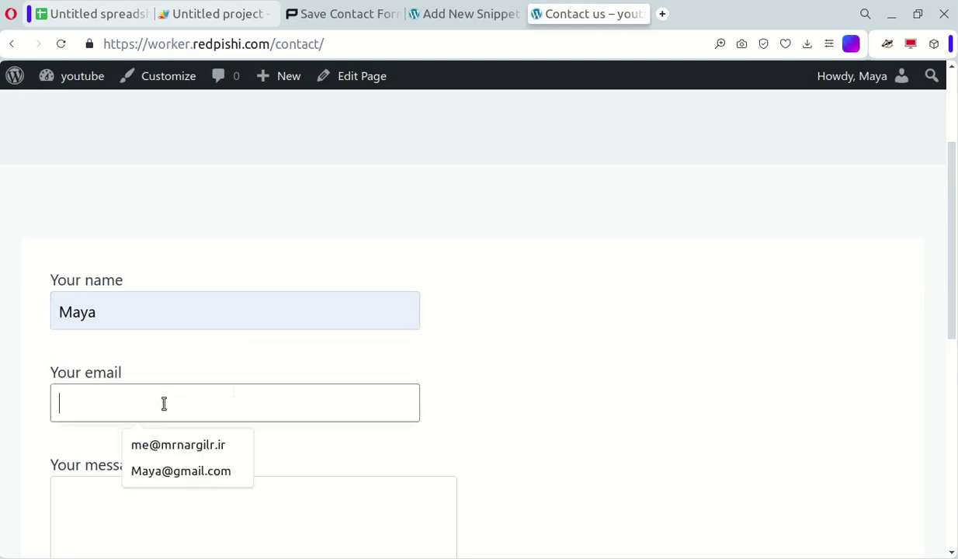
{"action": "left_click", "coordinate": [167, 471]}
{"action": "scroll", "coordinate": [180, 465], "scroll_direction": "down", "scroll_amount": 2}
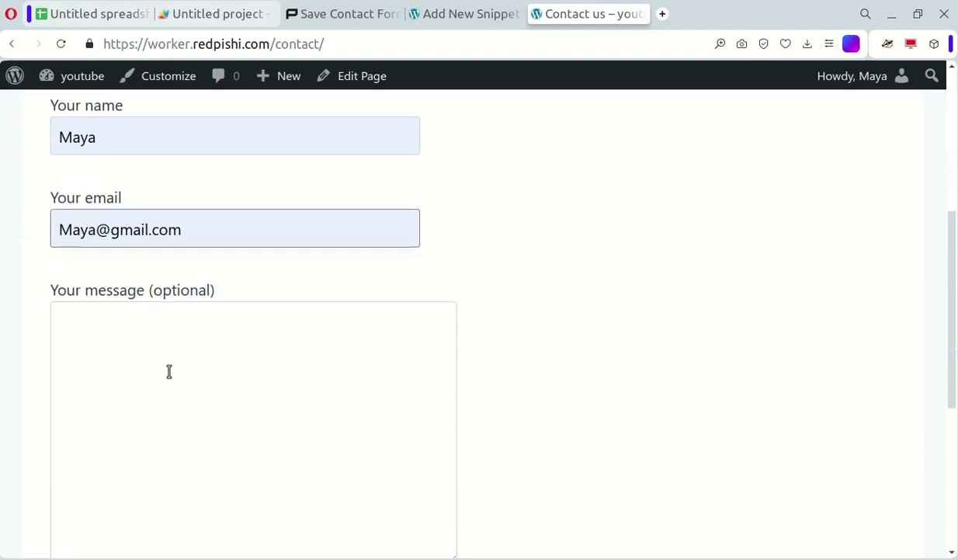
{"action": "left_click", "coordinate": [167, 371]}
{"action": "type", "text": "111111111111111111111"}
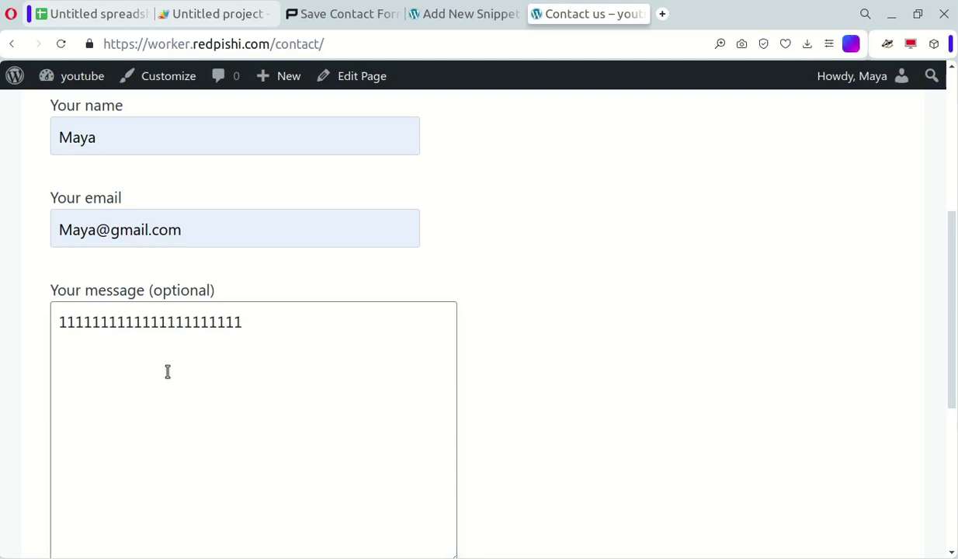
{"action": "scroll", "coordinate": [487, 425], "scroll_direction": "down", "scroll_amount": 3}
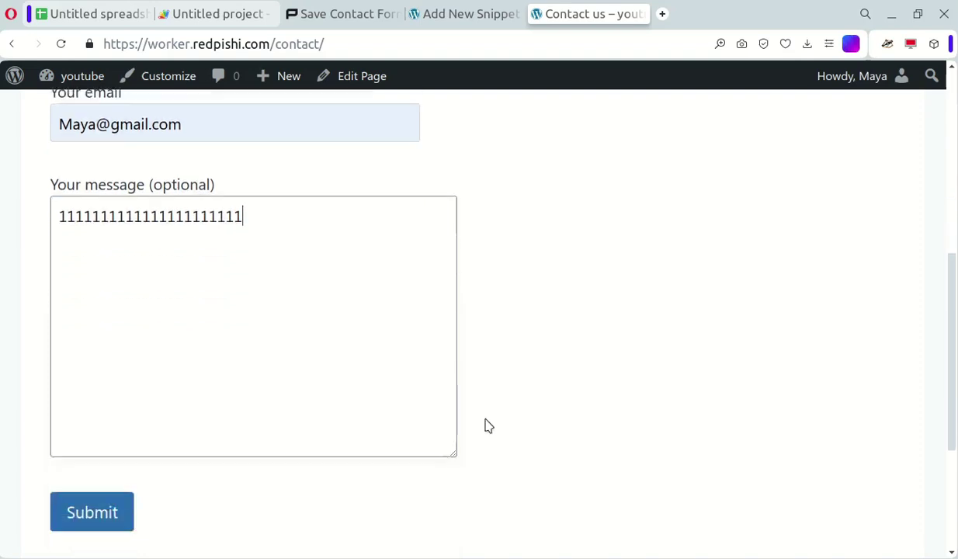
{"action": "left_click", "coordinate": [106, 367]}
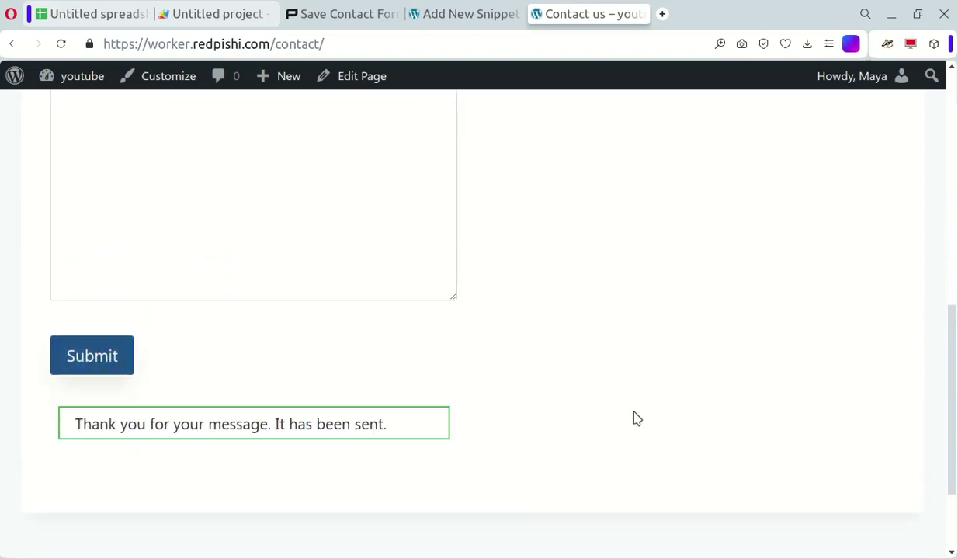
Check the logged submission in A2, widen column A to show it fully, and return to Contact us
{"action": "left_click", "coordinate": [107, 16]}
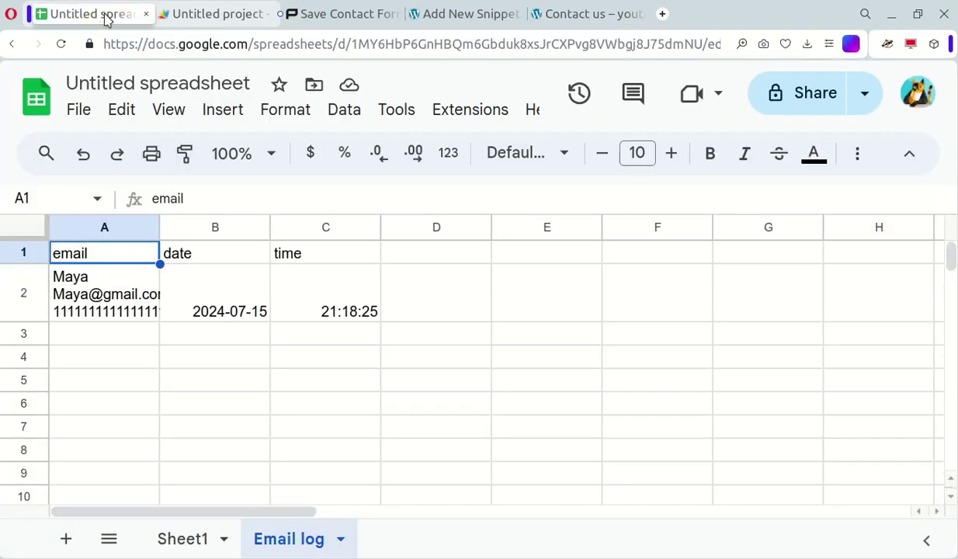
{"action": "left_click", "coordinate": [87, 282]}
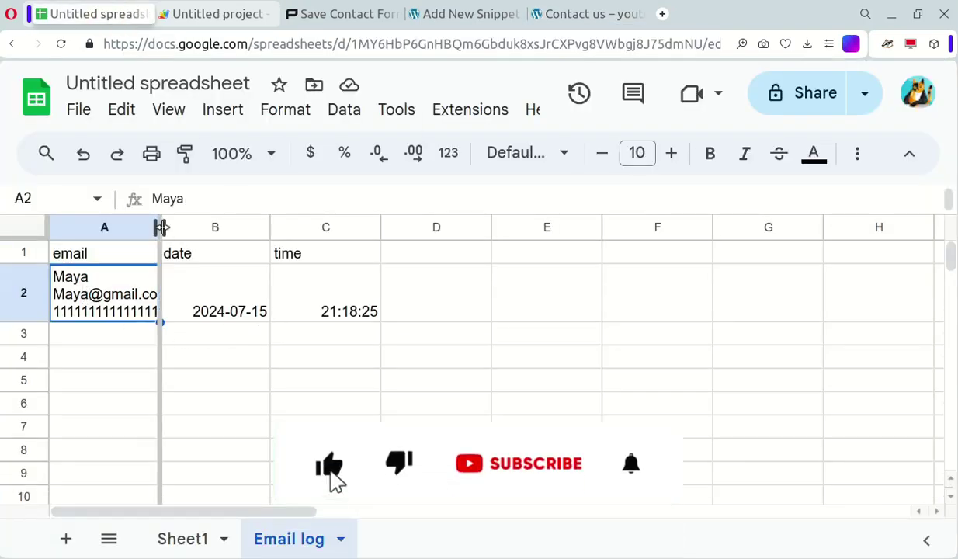
{"action": "left_click_drag", "start_coordinate": [160, 227], "coordinate": [270, 227]}
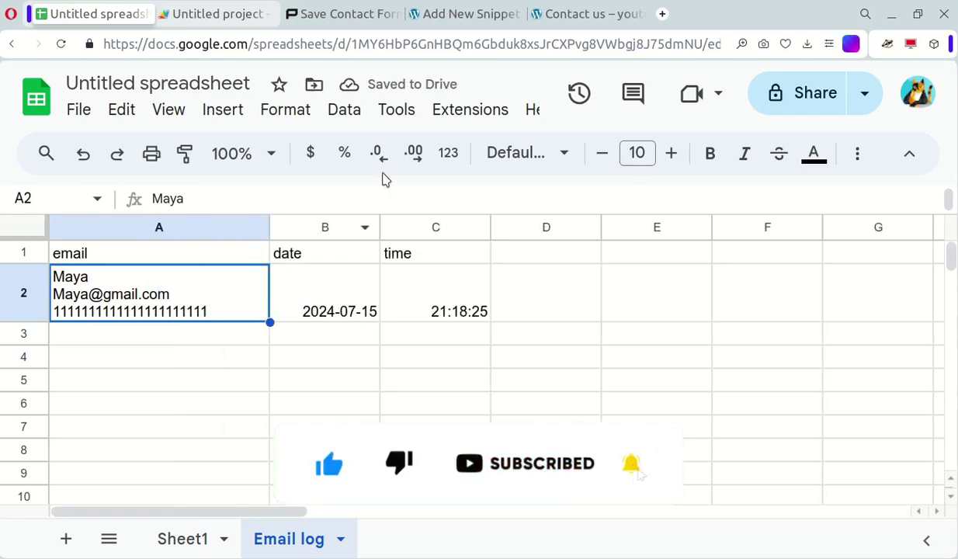
{"action": "left_click", "coordinate": [583, 9]}
{"action": "scroll", "coordinate": [629, 421], "scroll_direction": "up", "scroll_amount": 10}
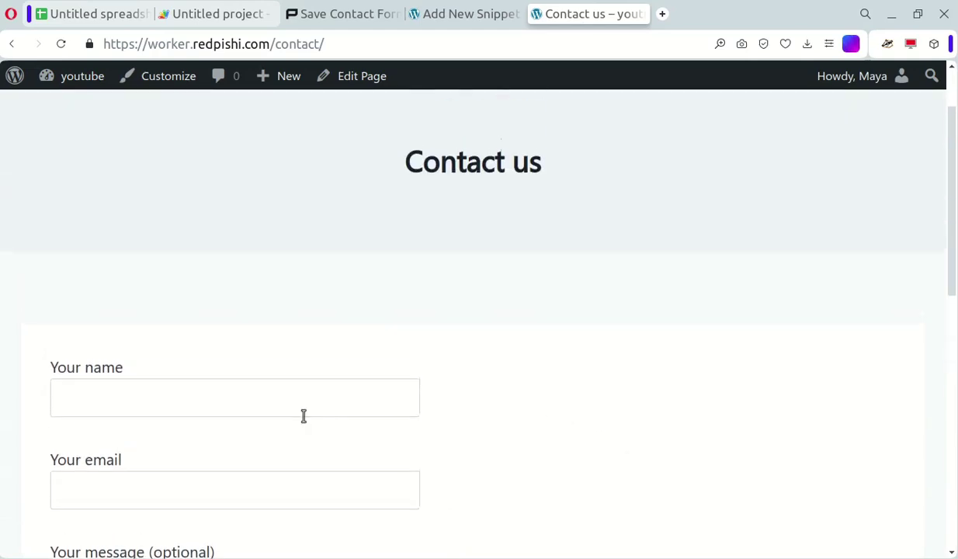
Enter a new sender name and email address, a message of 2s, and submit the contact form
{"action": "left_click", "coordinate": [303, 416]}
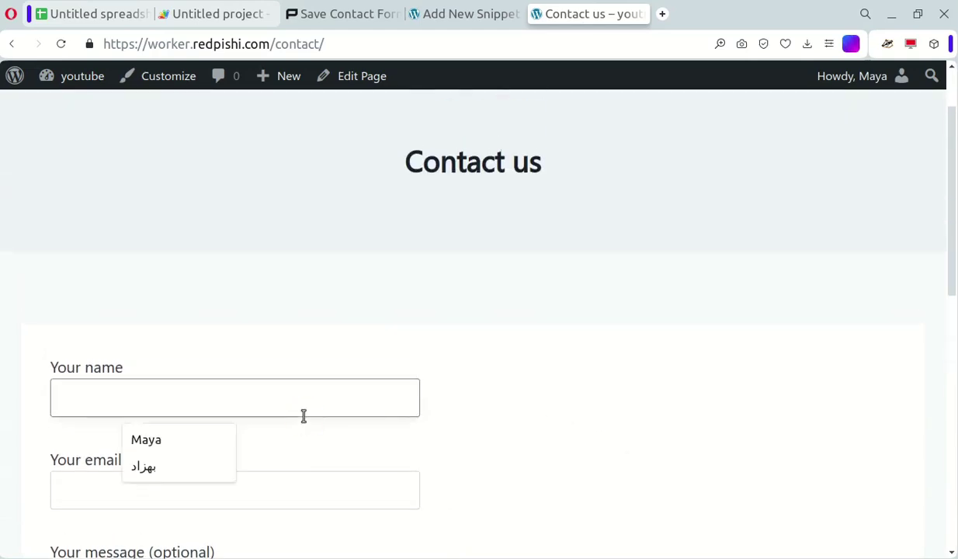
{"action": "type", "text": "Jack"}
{"action": "scroll", "coordinate": [137, 438], "scroll_direction": "down", "scroll_amount": 1}
{"action": "left_click", "coordinate": [126, 389]}
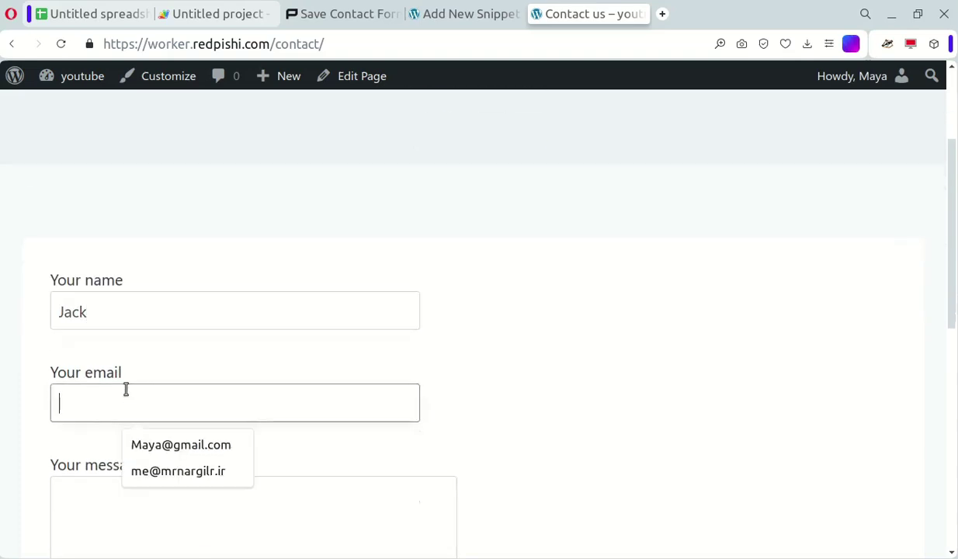
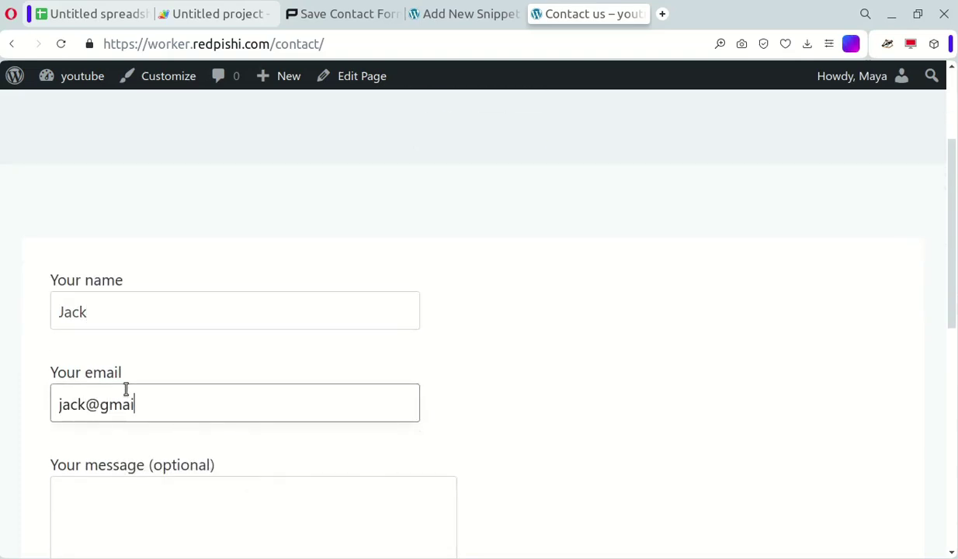
{"action": "left_click", "coordinate": [281, 376]}
{"action": "scroll", "coordinate": [232, 380], "scroll_direction": "down", "scroll_amount": 2}
{"action": "left_click", "coordinate": [216, 385]}
{"action": "type", "text": "22"}
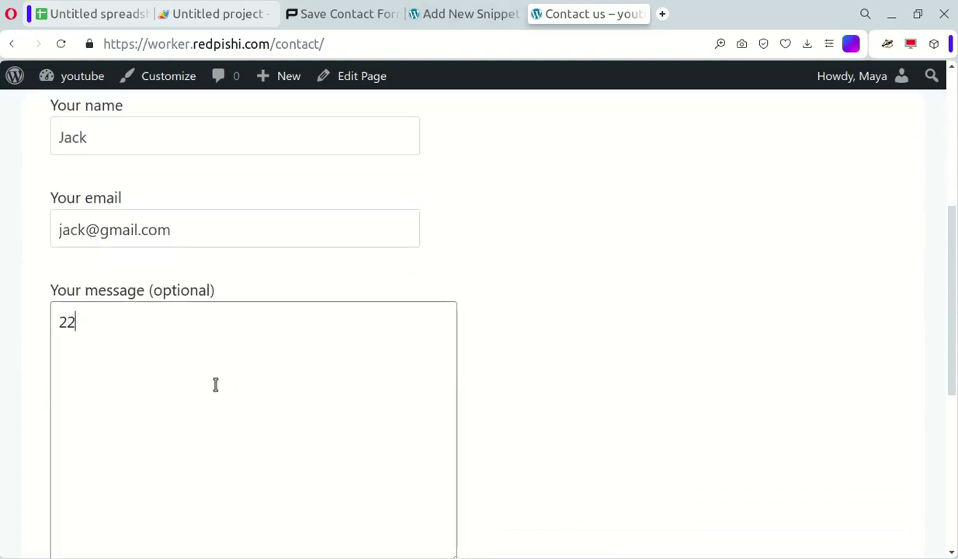
{"action": "type", "text": "2222222222222"}
{"action": "scroll", "coordinate": [203, 392], "scroll_direction": "down", "scroll_amount": 3}
{"action": "left_click", "coordinate": [118, 371]}
{"action": "left_click", "coordinate": [118, 371]}
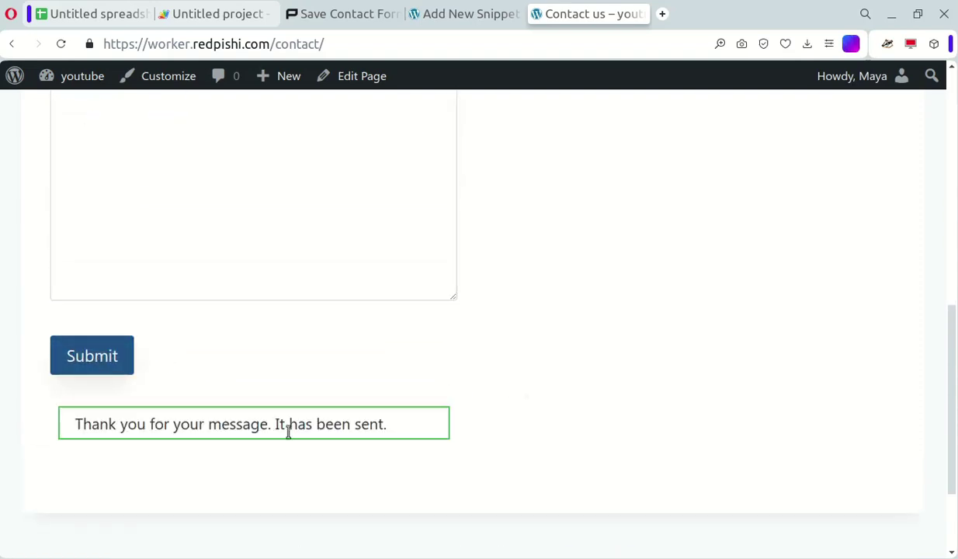
Check the second submission in row 3 of the Email log and clear its time in C3
{"action": "left_click", "coordinate": [93, 14]}
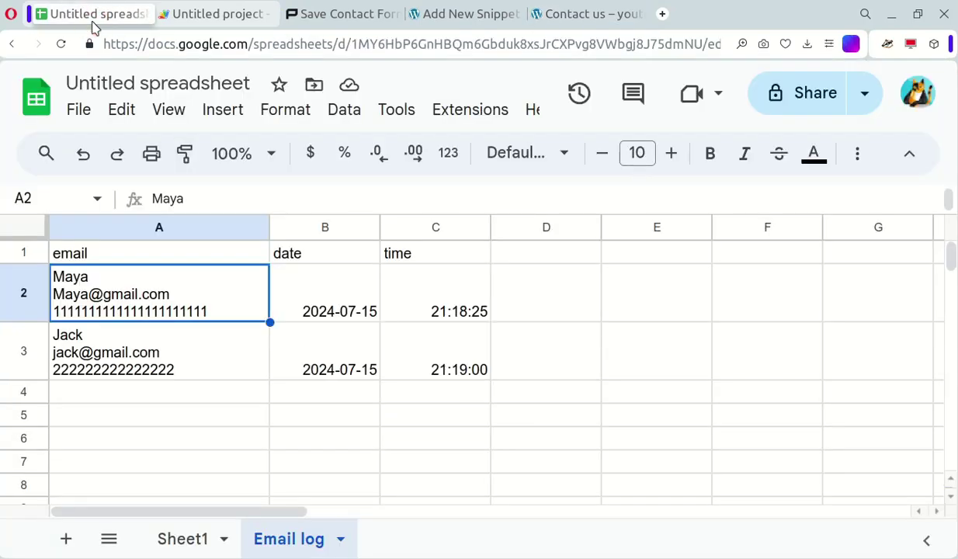
{"action": "left_click", "coordinate": [156, 346]}
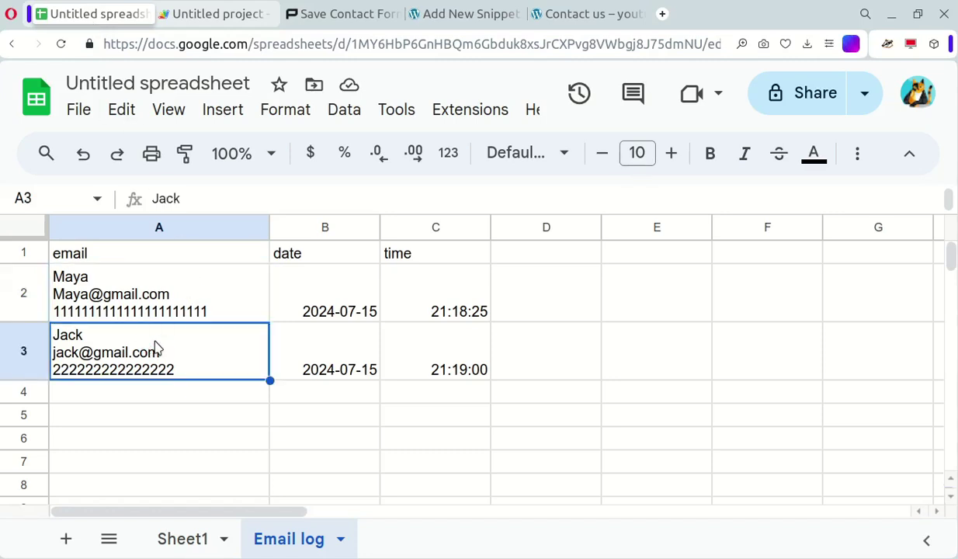
{"action": "left_click", "coordinate": [473, 361]}
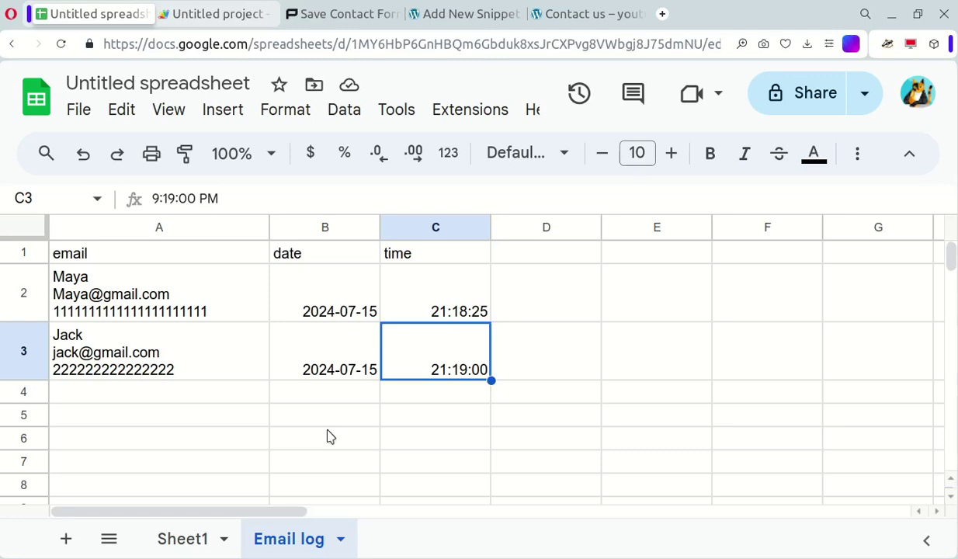
{"action": "key", "text": "BackSpace"}
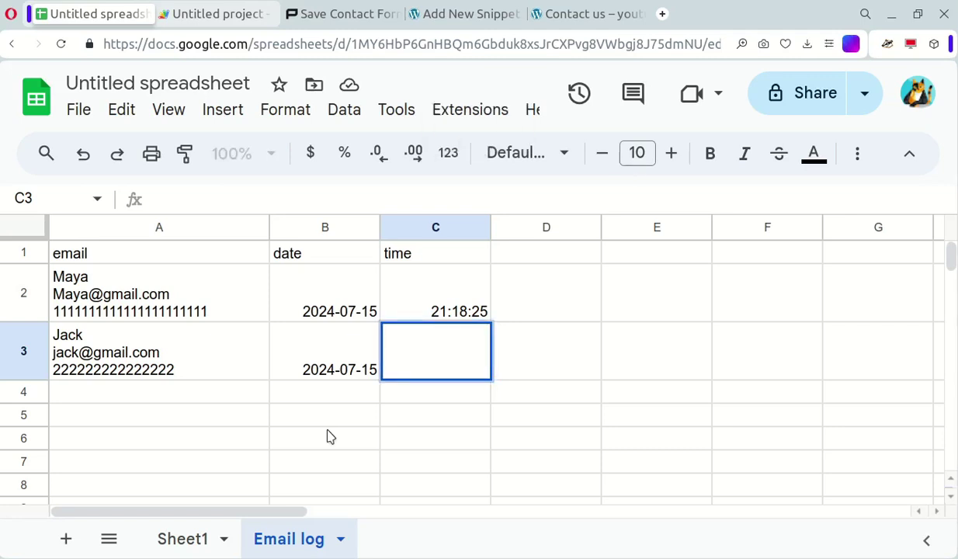